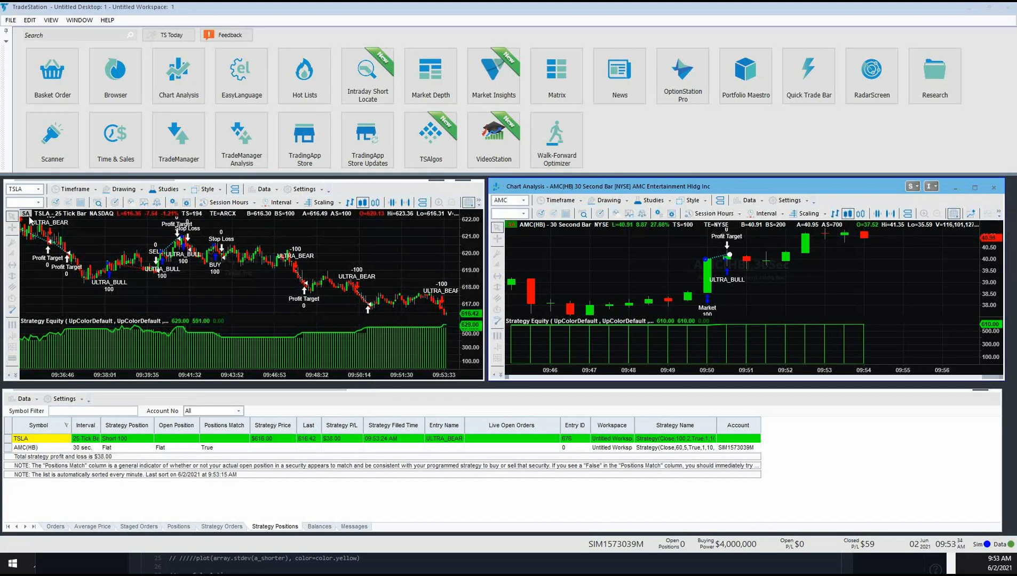
Step: Review the strategy settings and automation options applied to the TSLA chart, leaving them as they are
click(179, 194)
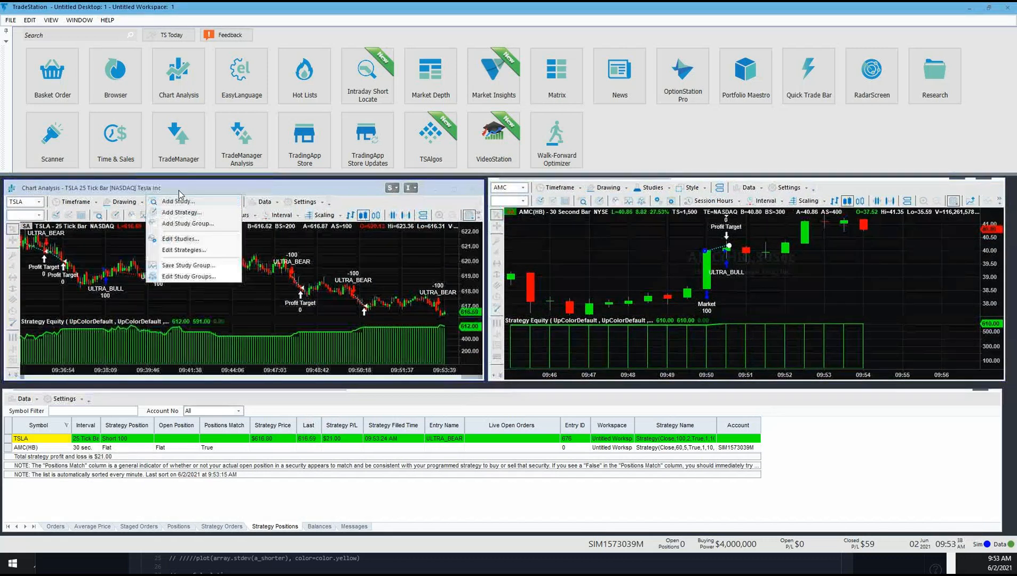
click(182, 251)
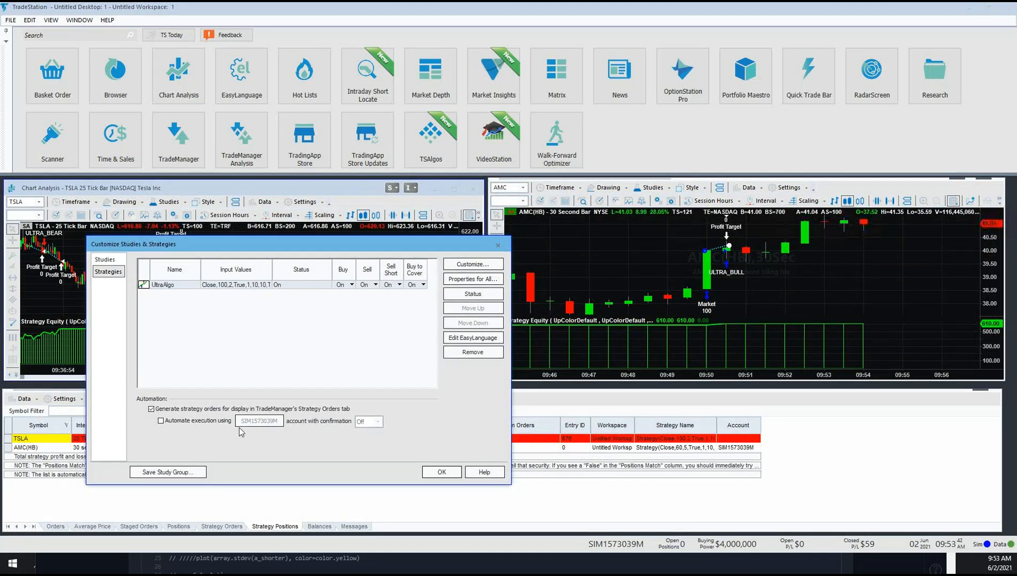
click(498, 245)
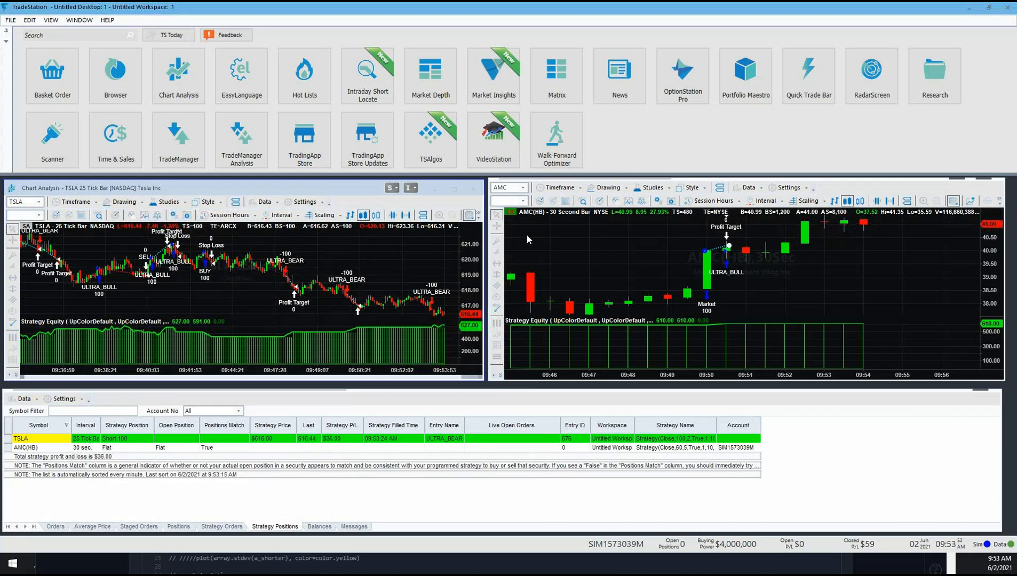
Step: Disable strategy automation on the AMC 30-second chart
click(510, 211)
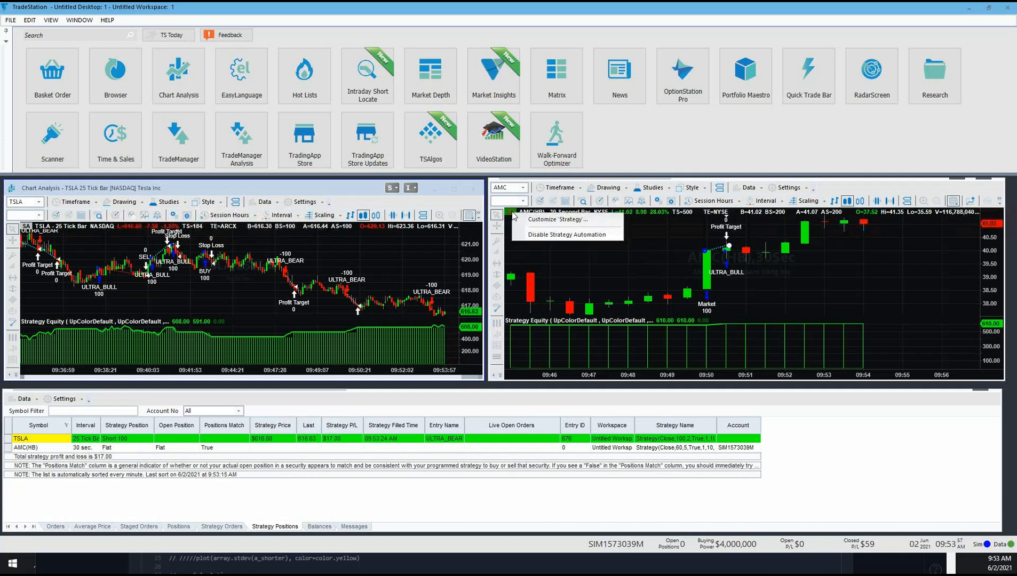
click(556, 237)
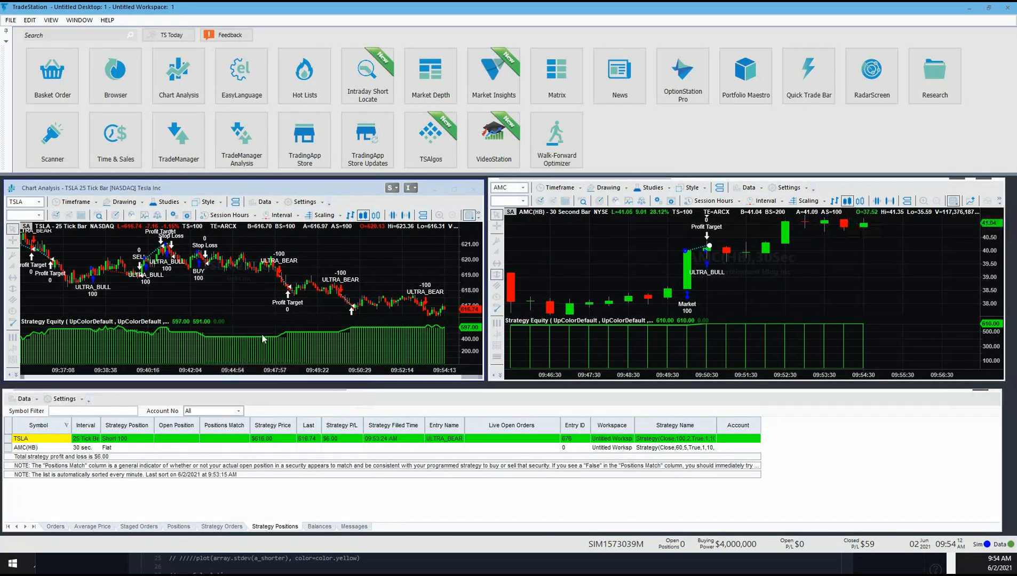
Step: Close the TSLA 25-tick chart and move the AMC 30-second chart into its place
click(473, 190)
click(446, 314)
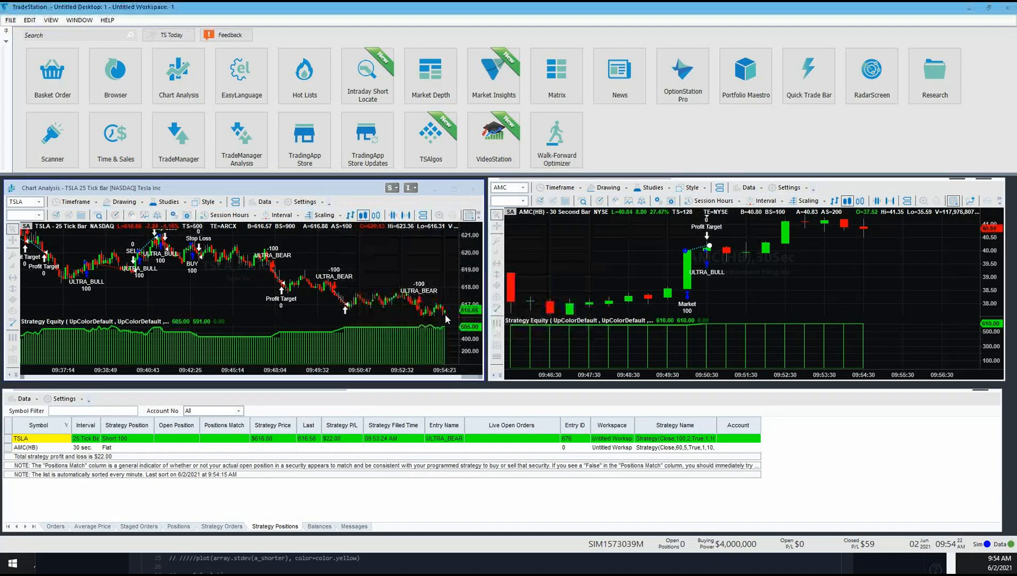
drag(742, 188, 252, 184)
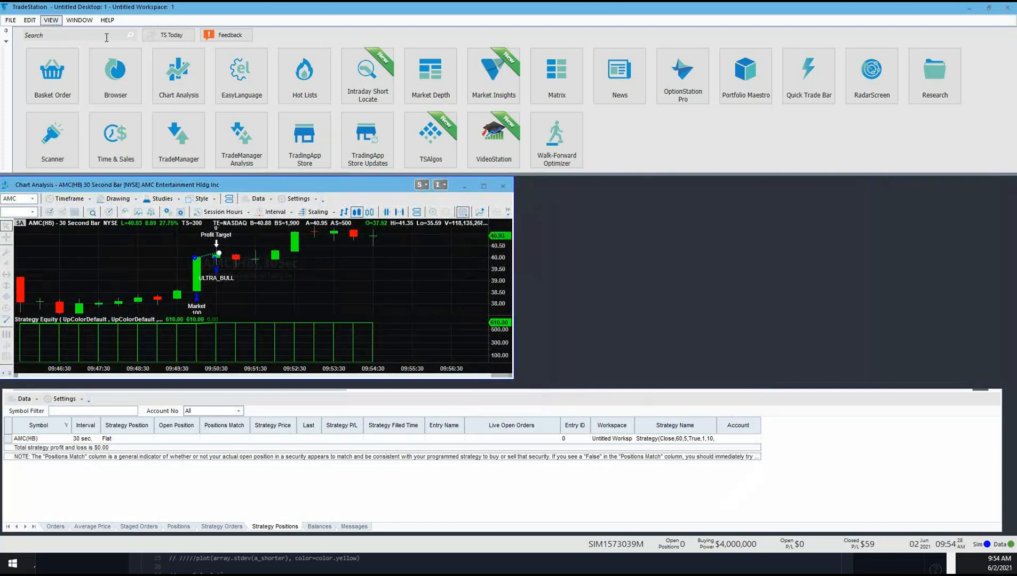
Step: Hide the TradingApp Launcher and bring it back into view
click(54, 21)
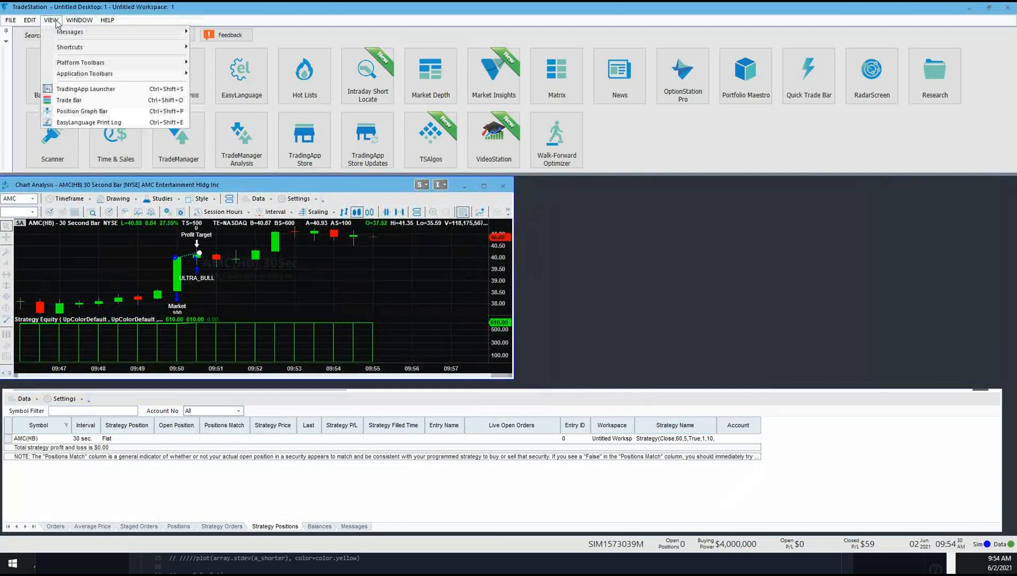
click(71, 91)
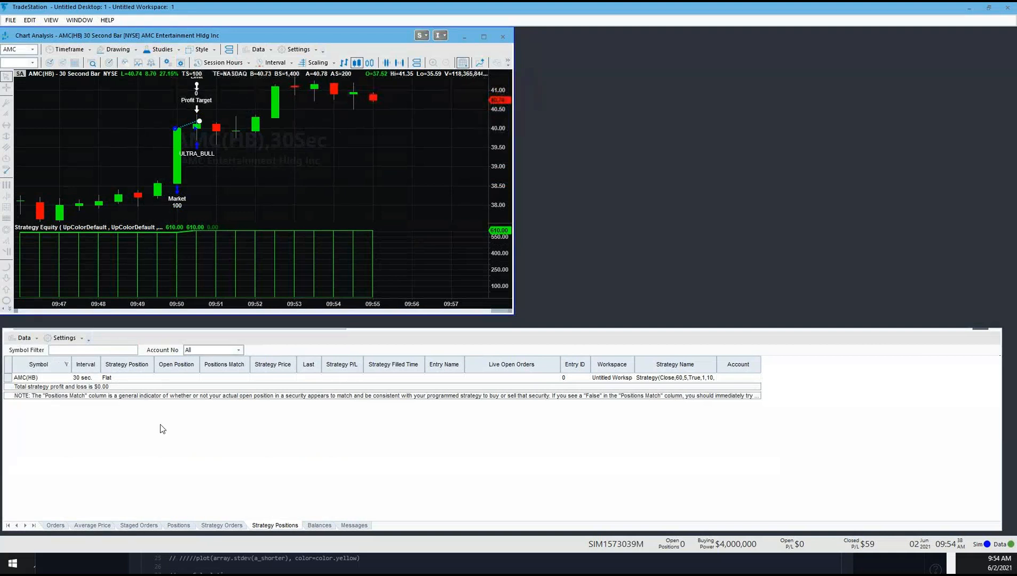
click(274, 457)
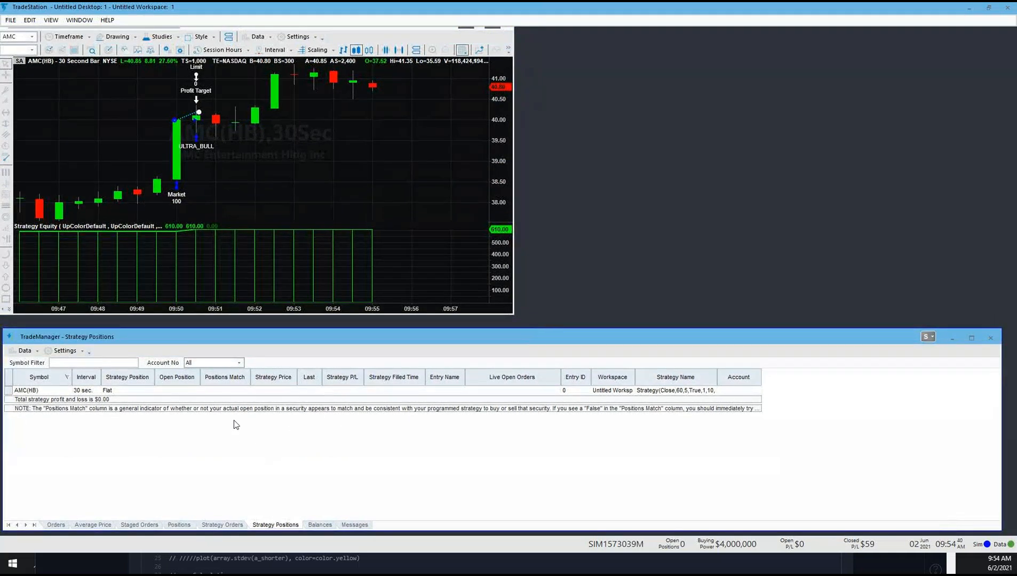
click(51, 20)
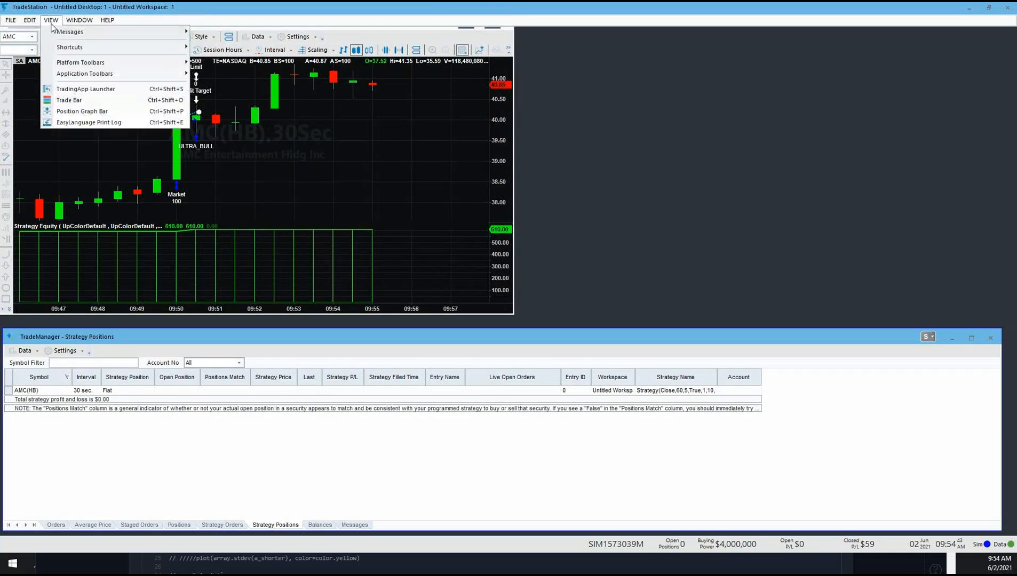
click(82, 91)
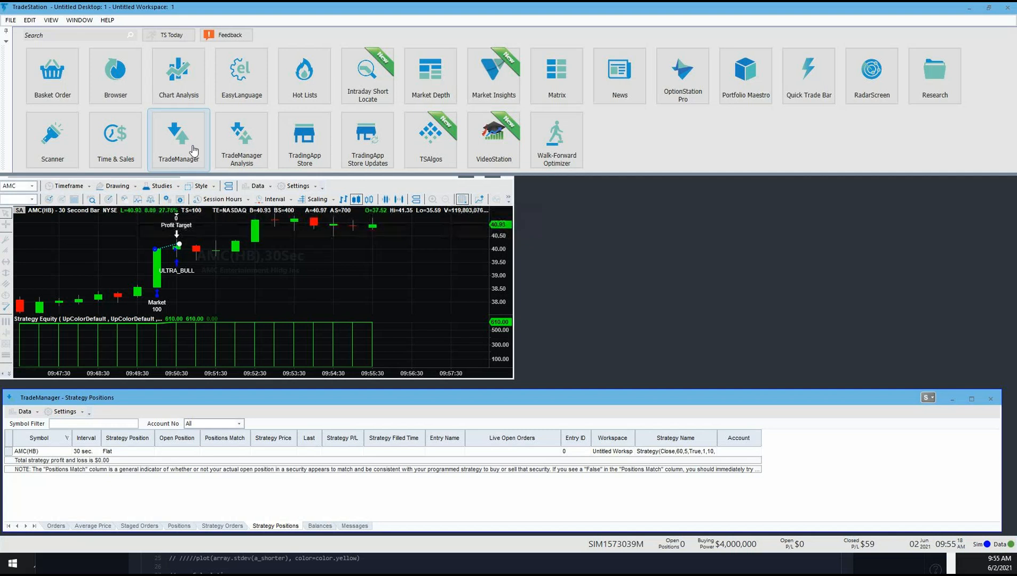
Step: Open a new Chart Analysis window and place it beside the AMC 30-second chart
click(332, 279)
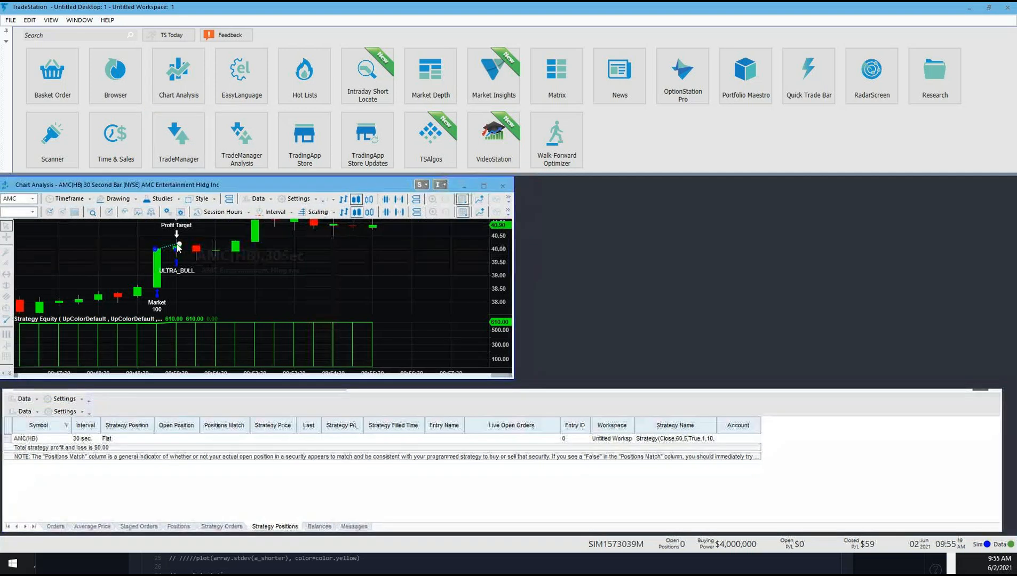
click(243, 473)
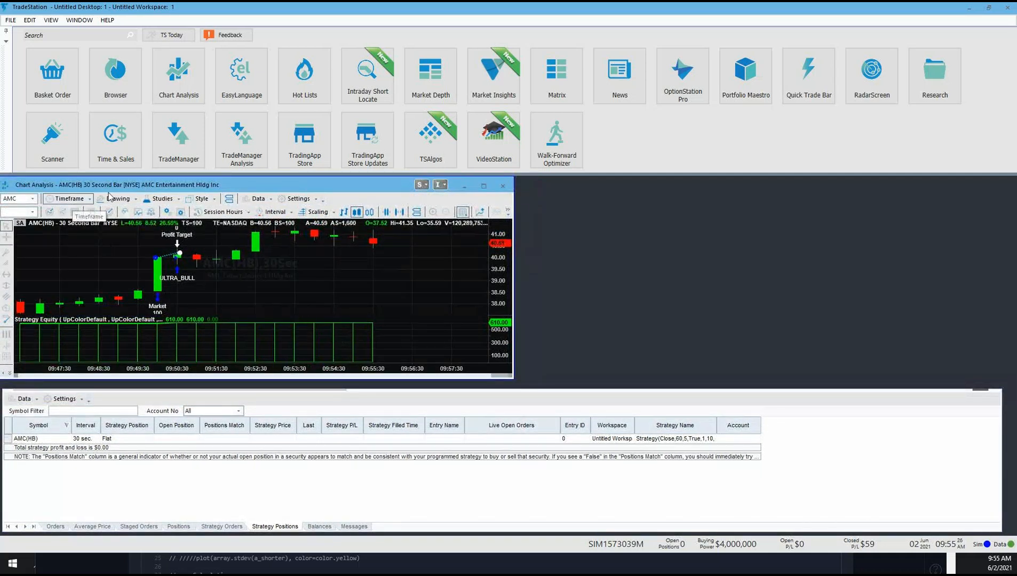
mouse_move(227, 182)
mouse_down()
mouse_move(250, 183)
mouse_move(221, 183)
mouse_move(232, 183)
mouse_up()
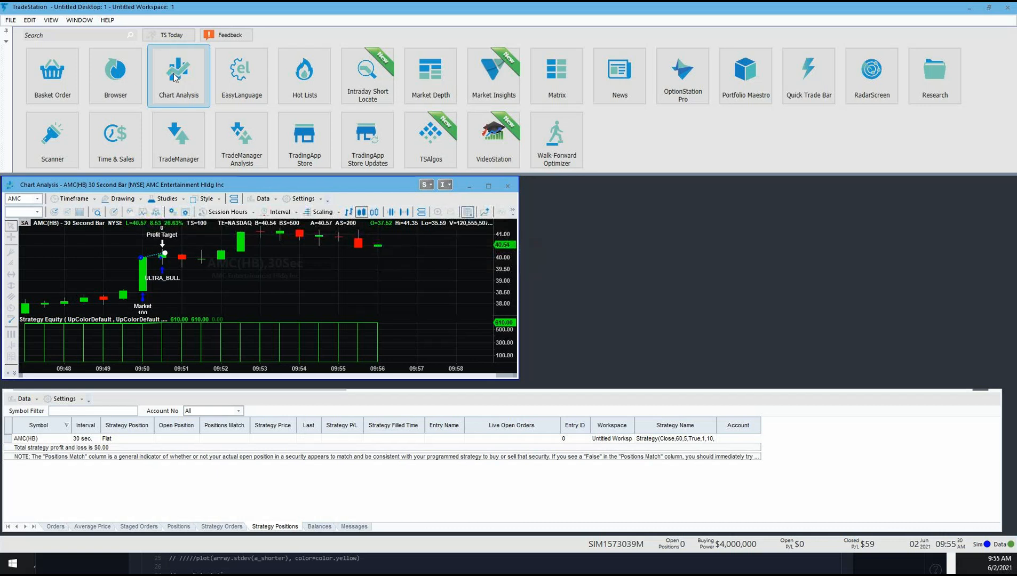
click(175, 78)
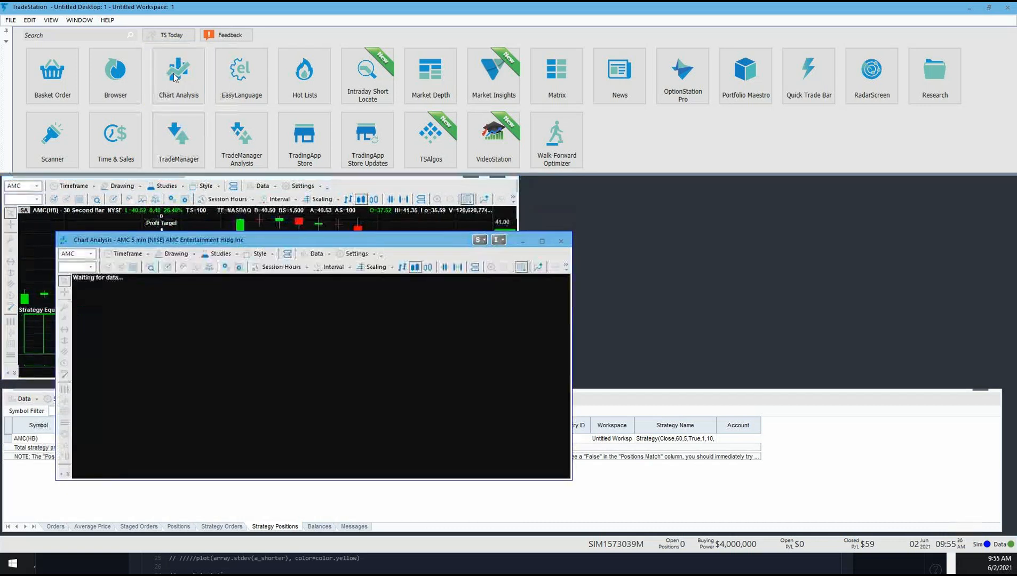
drag(333, 240, 759, 187)
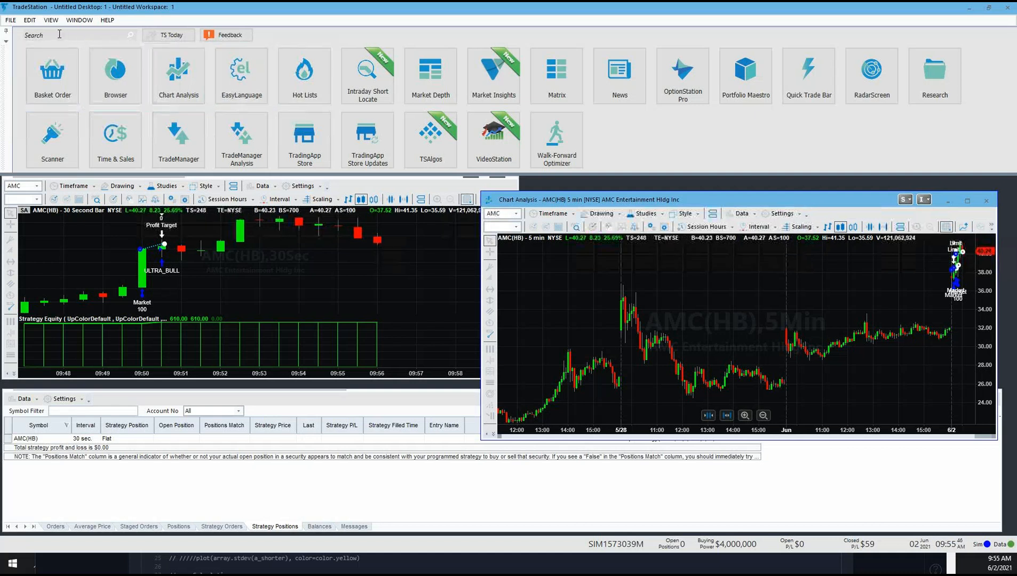
Step: Hide the TradingApp Launcher and resize the new 5-minute chart to sit beside the 30-second chart, above TradeManager
click(51, 19)
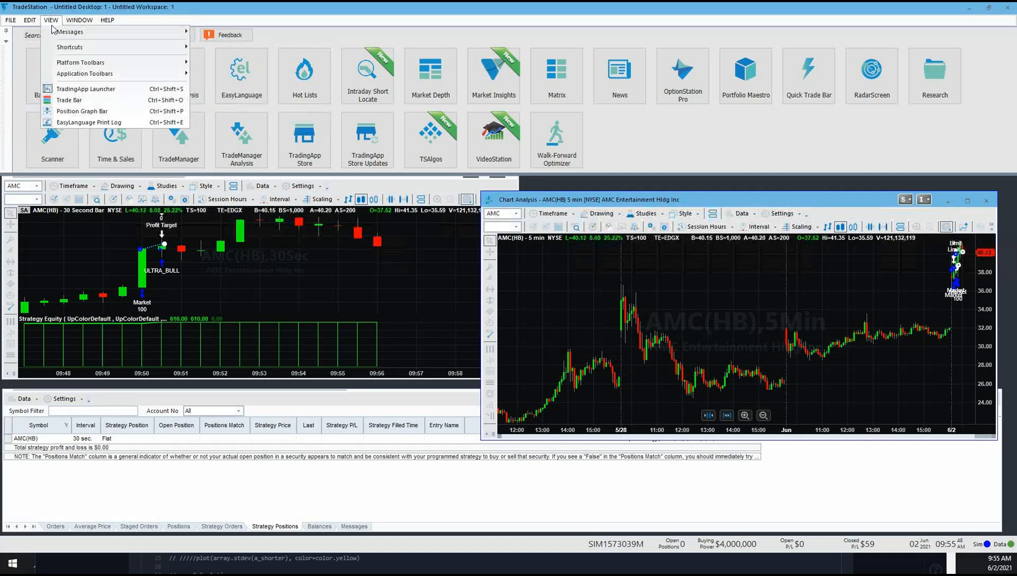
click(71, 90)
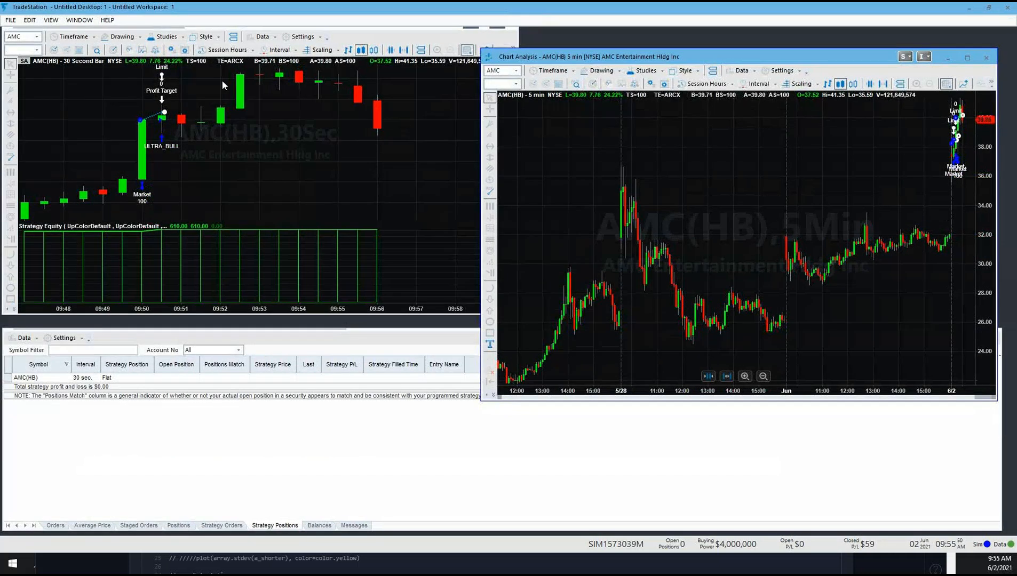
click(393, 37)
drag(338, 32, 338, 48)
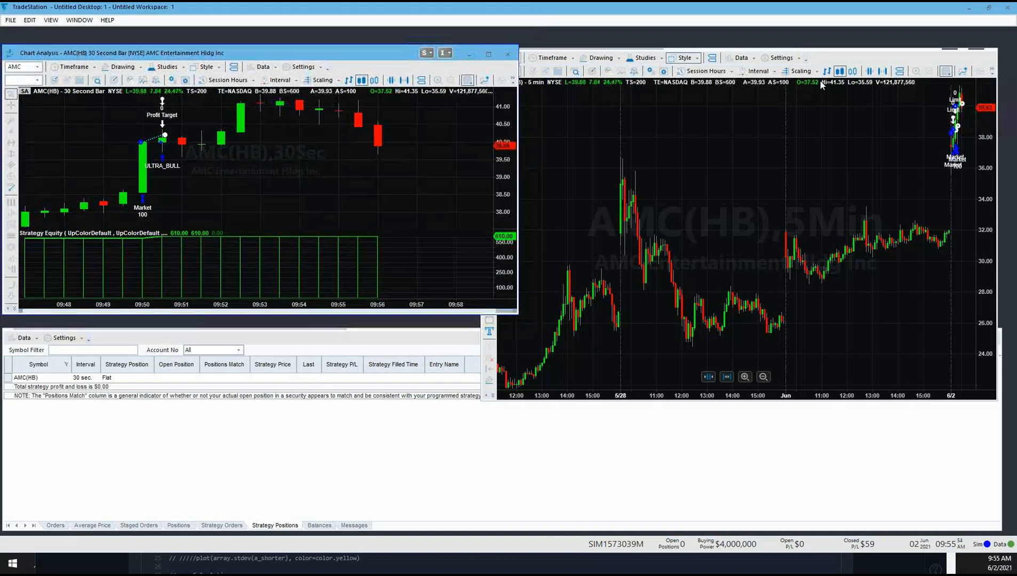
click(846, 61)
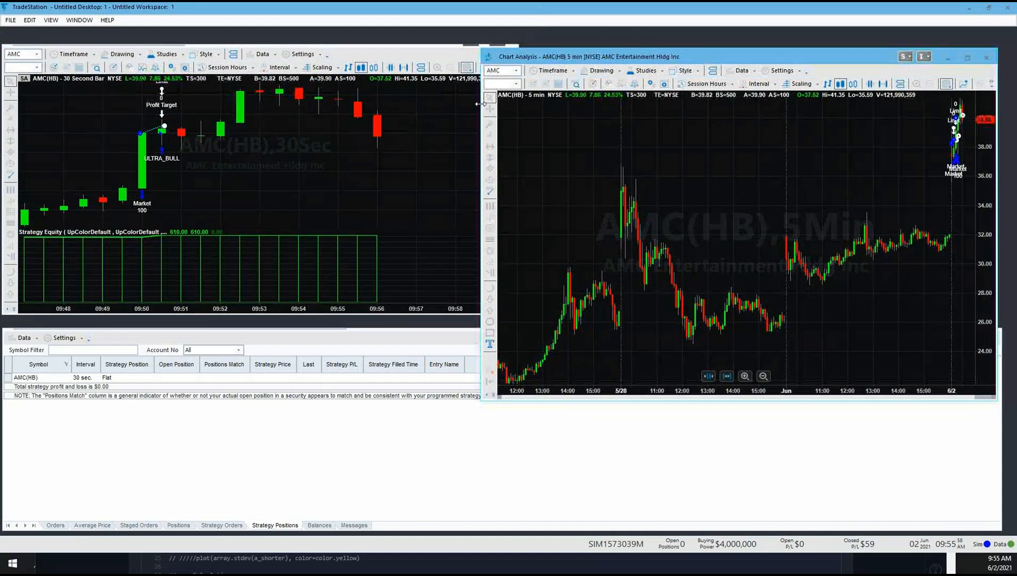
drag(478, 103, 531, 104)
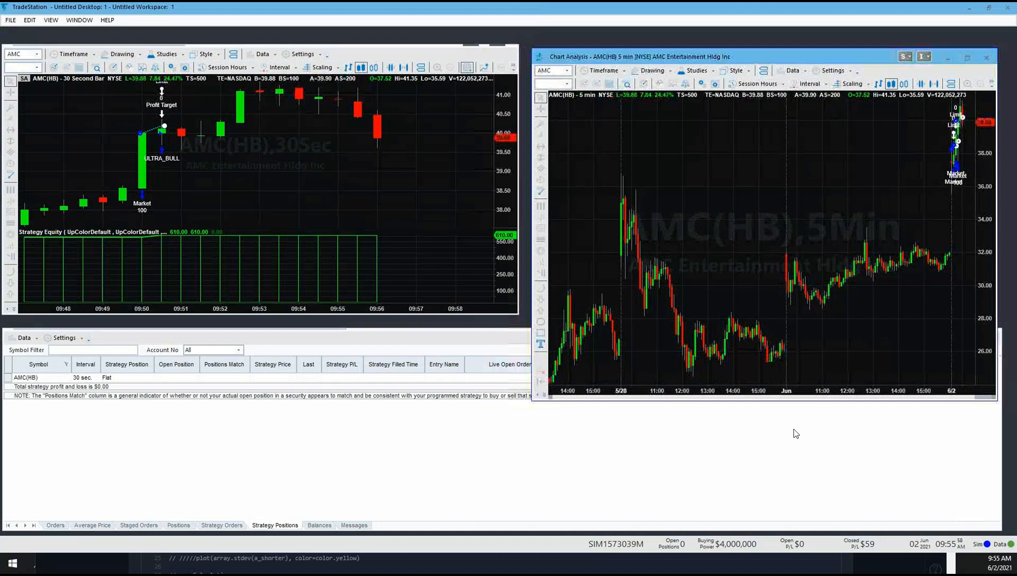
drag(790, 401, 781, 315)
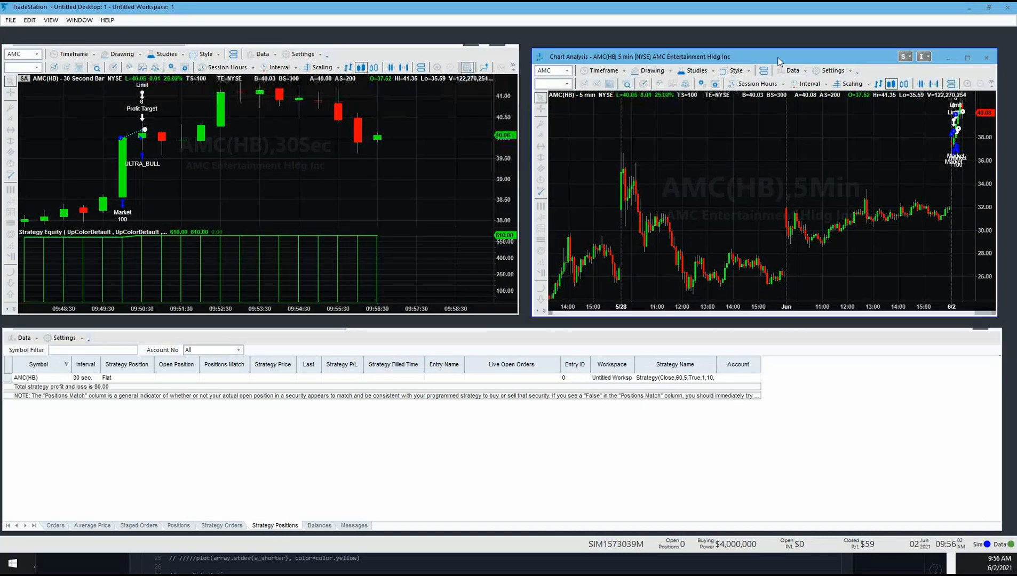
drag(778, 60, 774, 56)
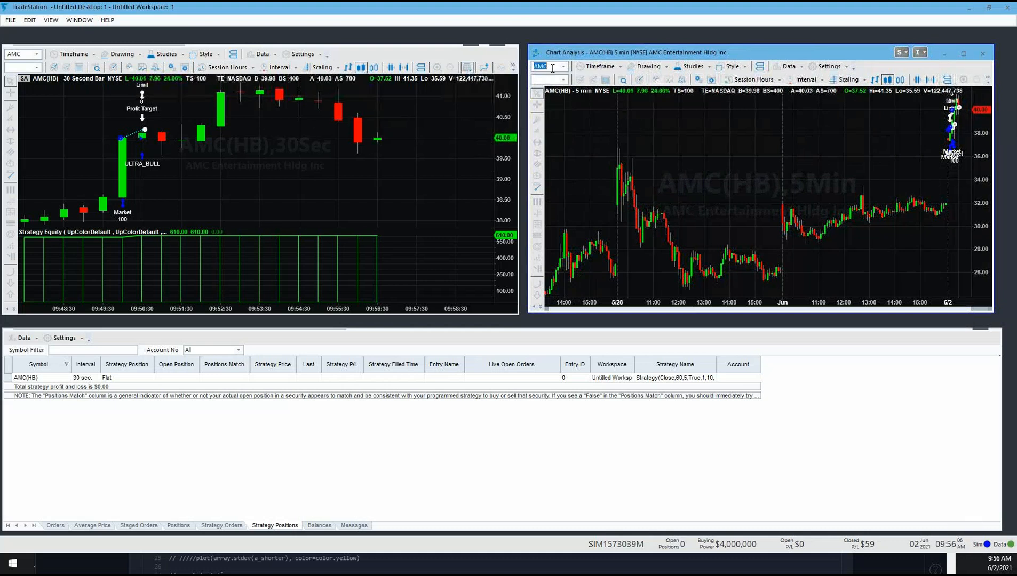
Step: Change the new chart's symbol to TSLA and its interval to 30 Second
text(TSLA)
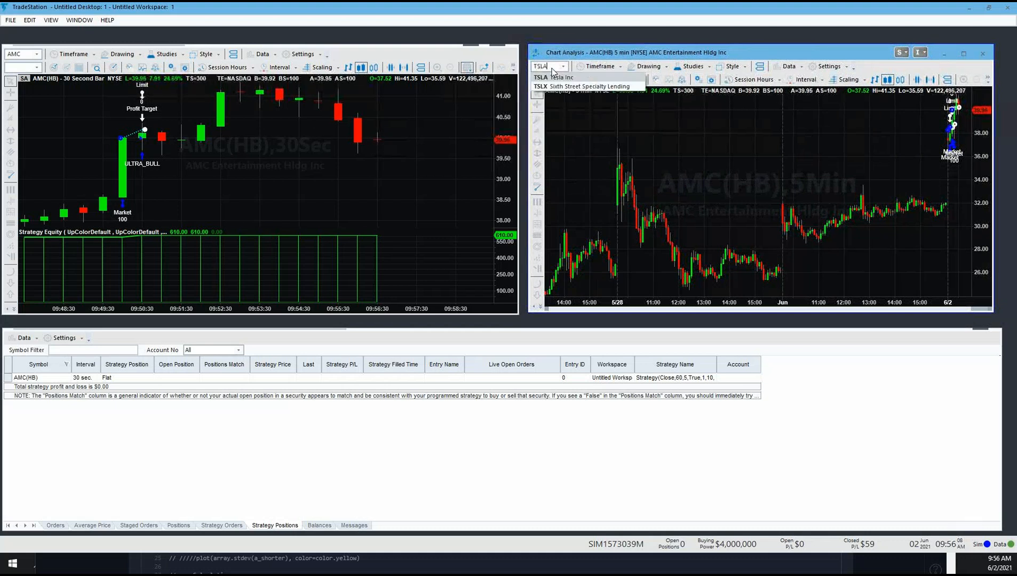
key(Return)
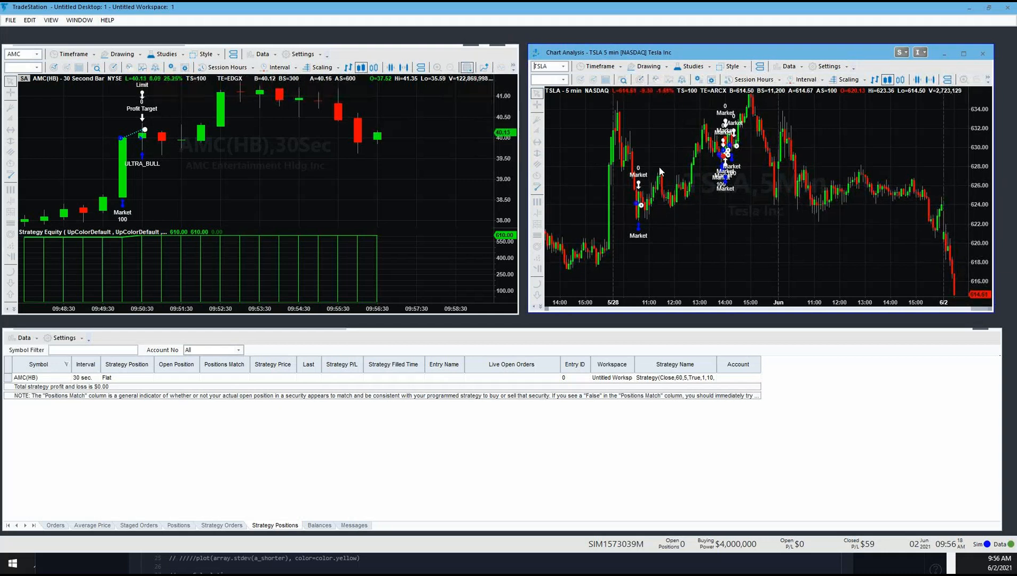
click(606, 67)
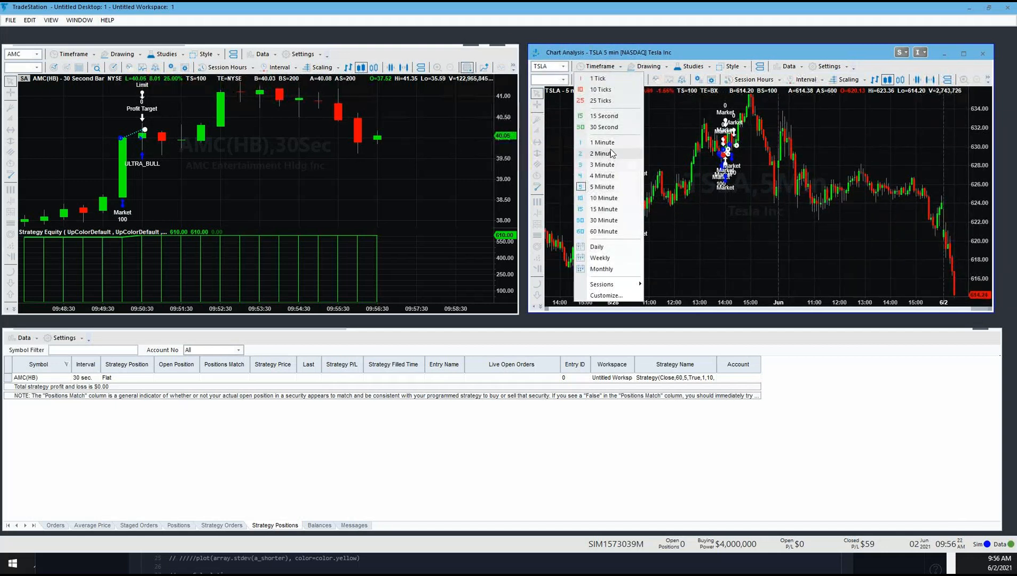
click(614, 128)
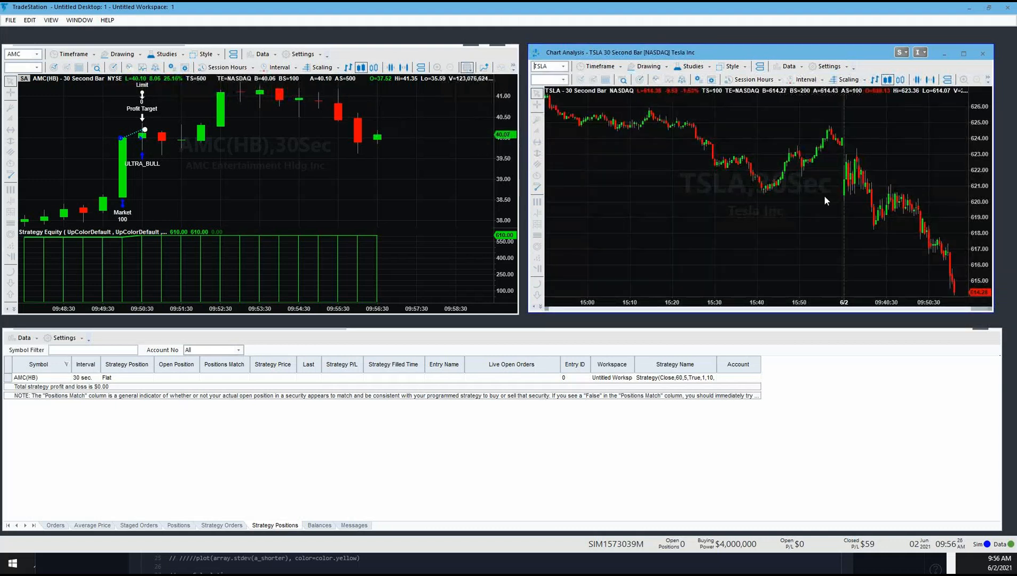
Step: Add the Strategy Equity indicator to the TSLA 30-second chart
mouse_move(898, 271)
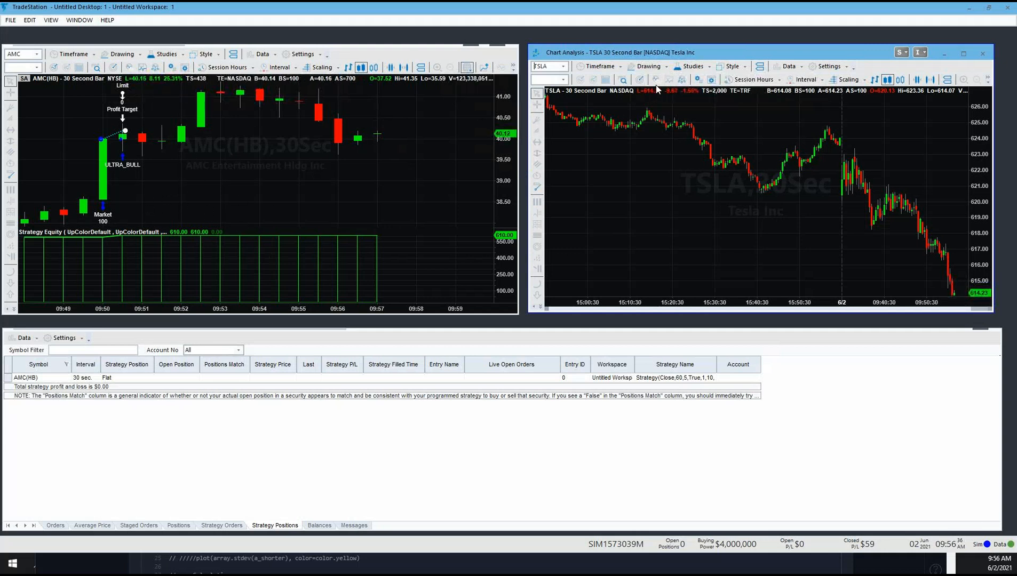
click(692, 66)
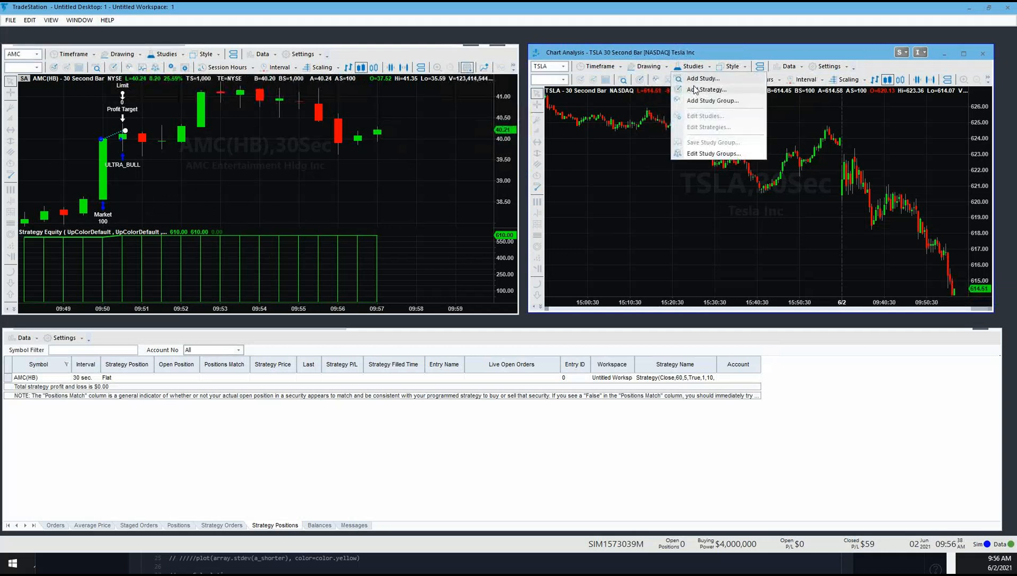
click(697, 88)
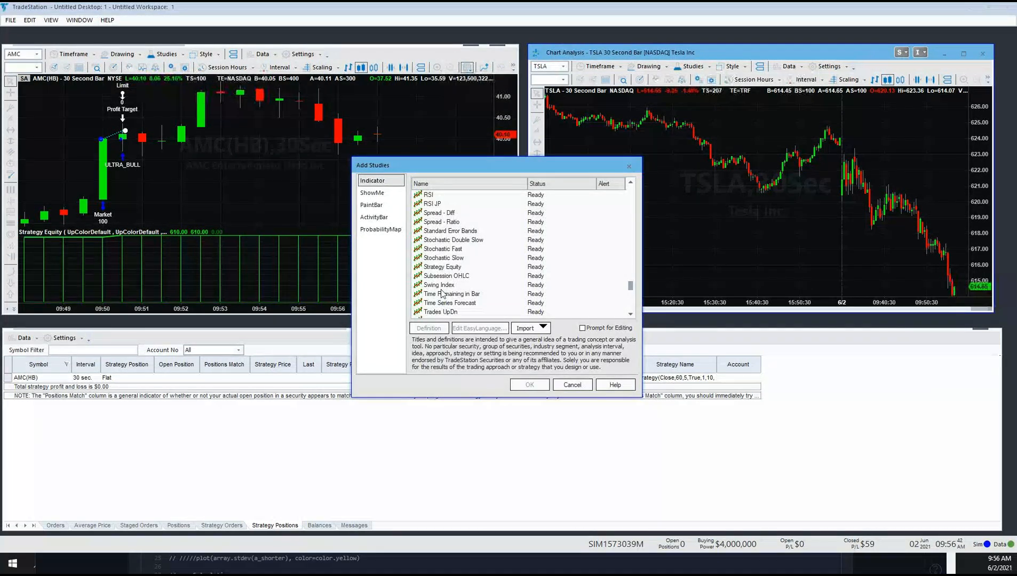
click(444, 268)
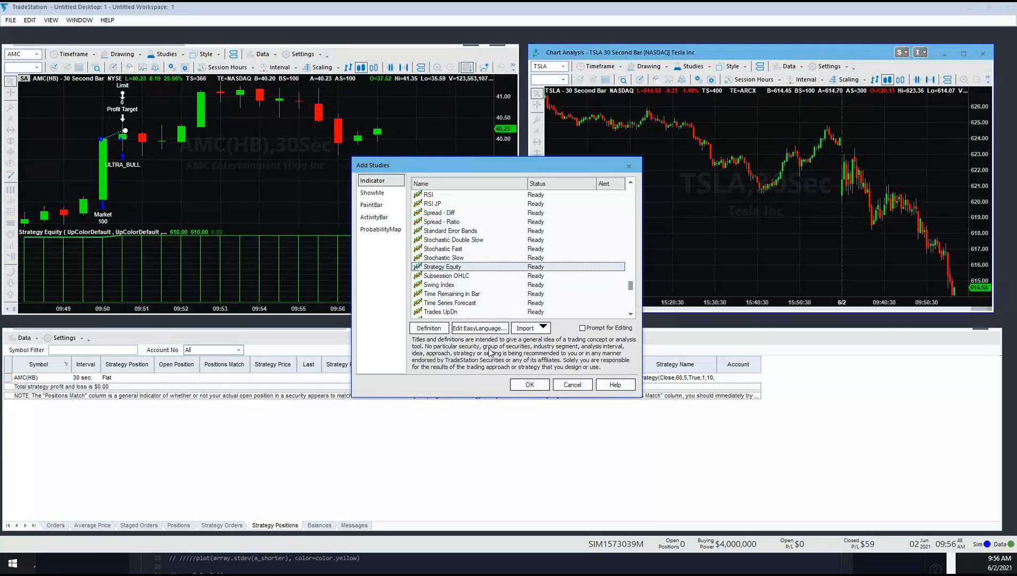
click(529, 385)
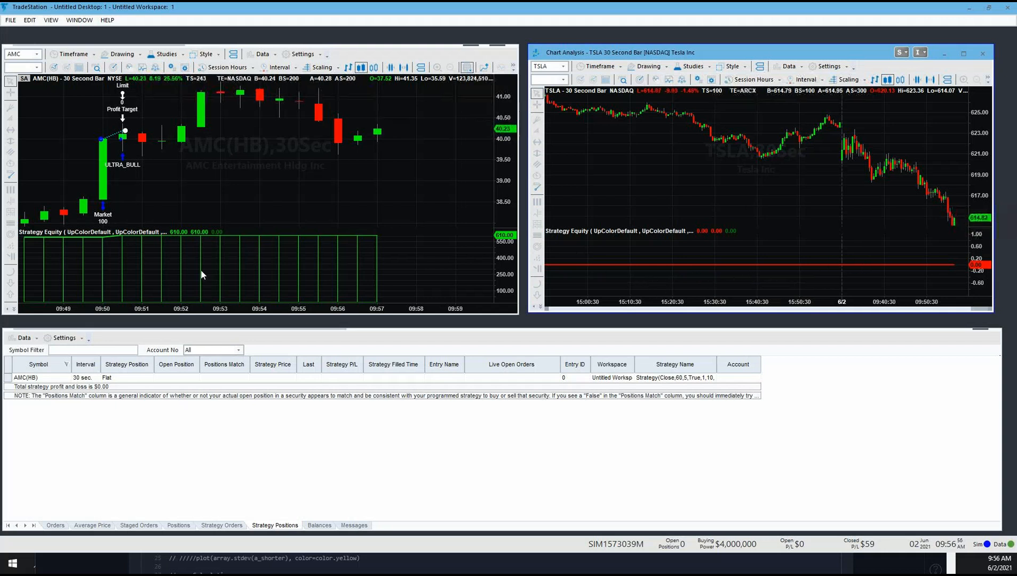
Step: Compress the AMC chart's bar spacing to examine the strategy's trades and equity curve over a longer history
click(237, 291)
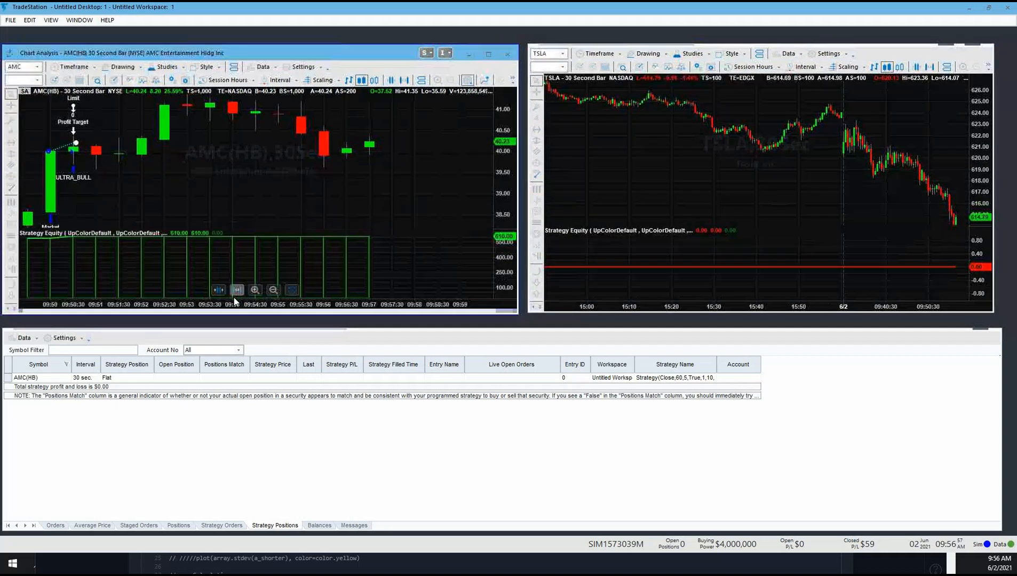
click(220, 291)
click(222, 292)
click(222, 293)
click(222, 292)
click(221, 292)
click(221, 291)
click(221, 292)
click(221, 291)
click(221, 291)
click(222, 291)
click(222, 290)
click(223, 291)
click(223, 290)
click(222, 291)
click(222, 290)
click(223, 290)
click(223, 290)
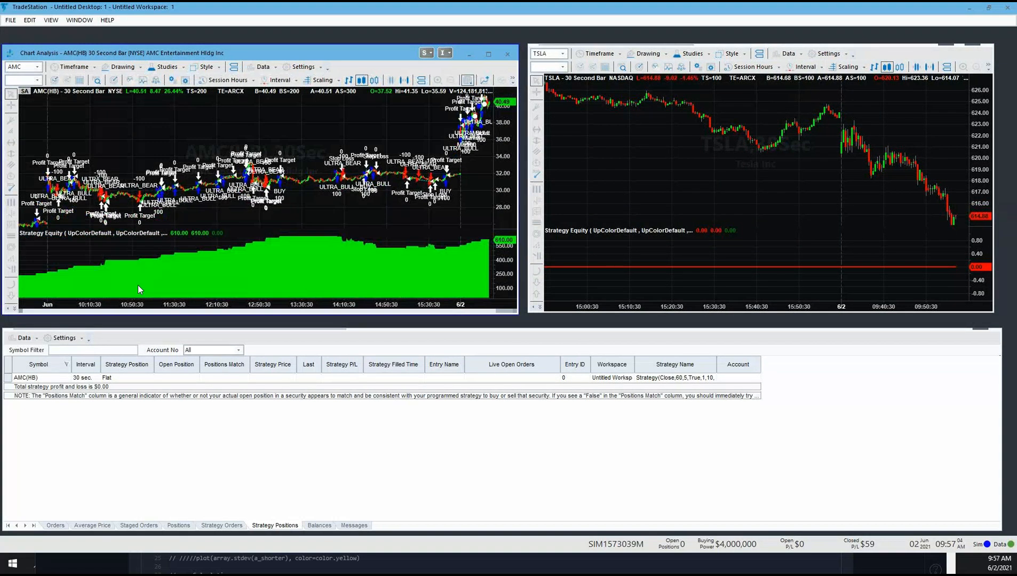
Step: Add the UltraAlgo strategy to the TSLA 30-second chart with its default input values
click(801, 169)
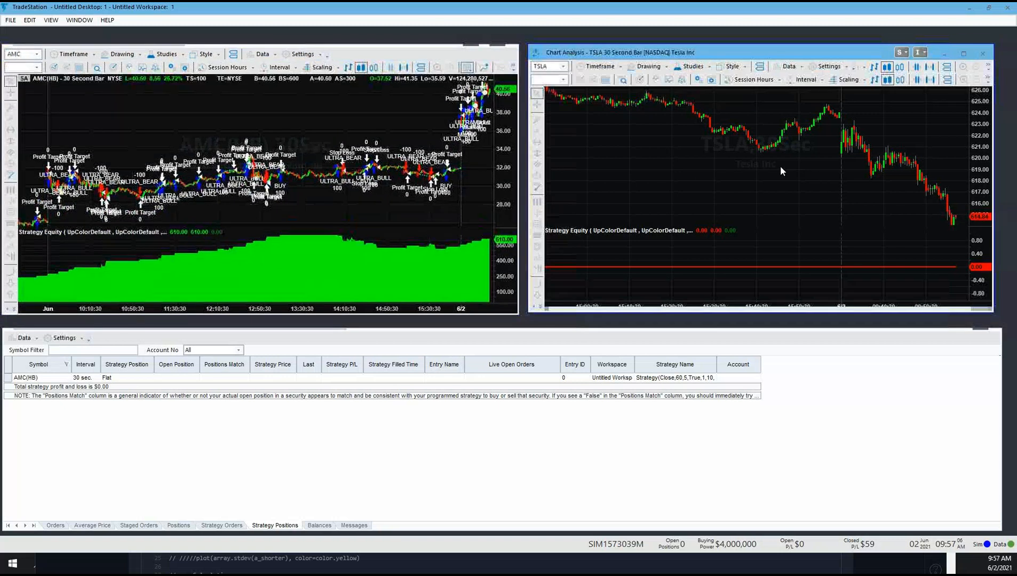
click(695, 67)
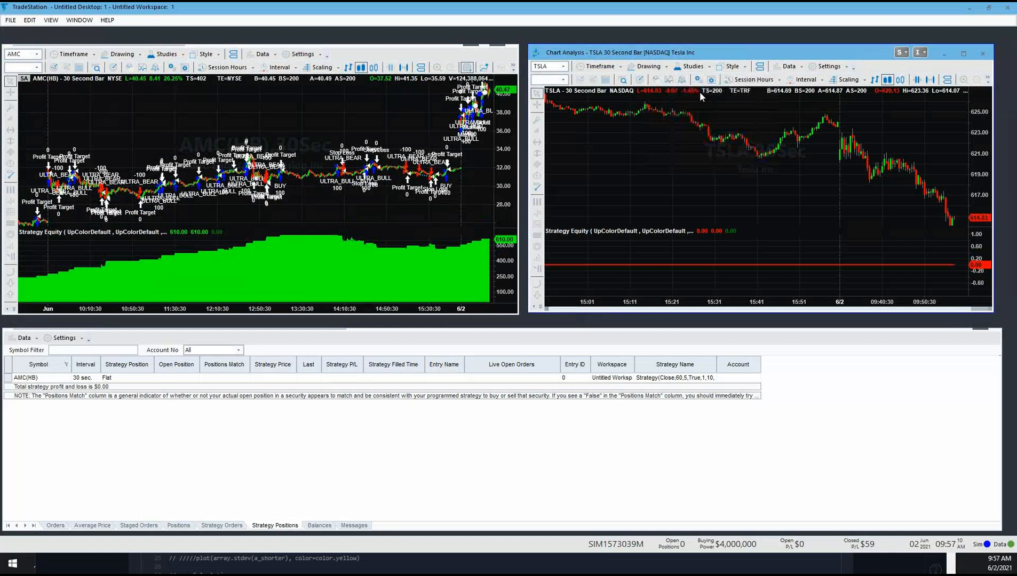
click(700, 90)
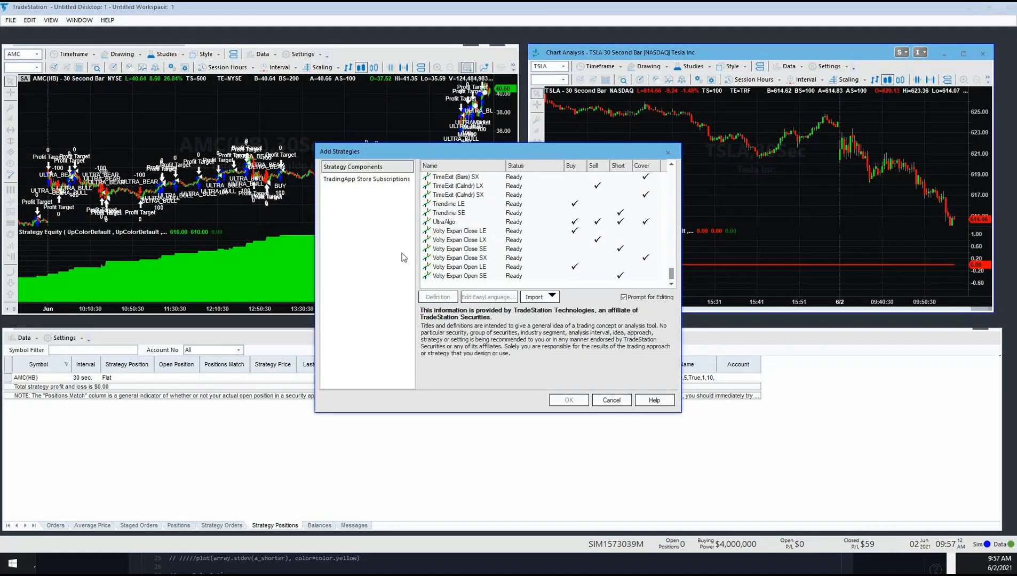
click(450, 223)
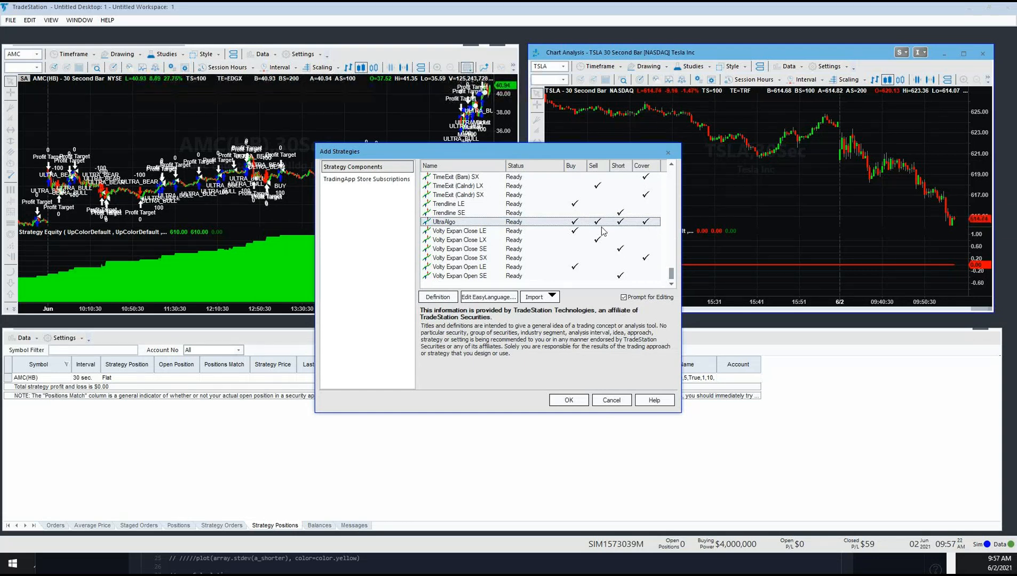
click(566, 401)
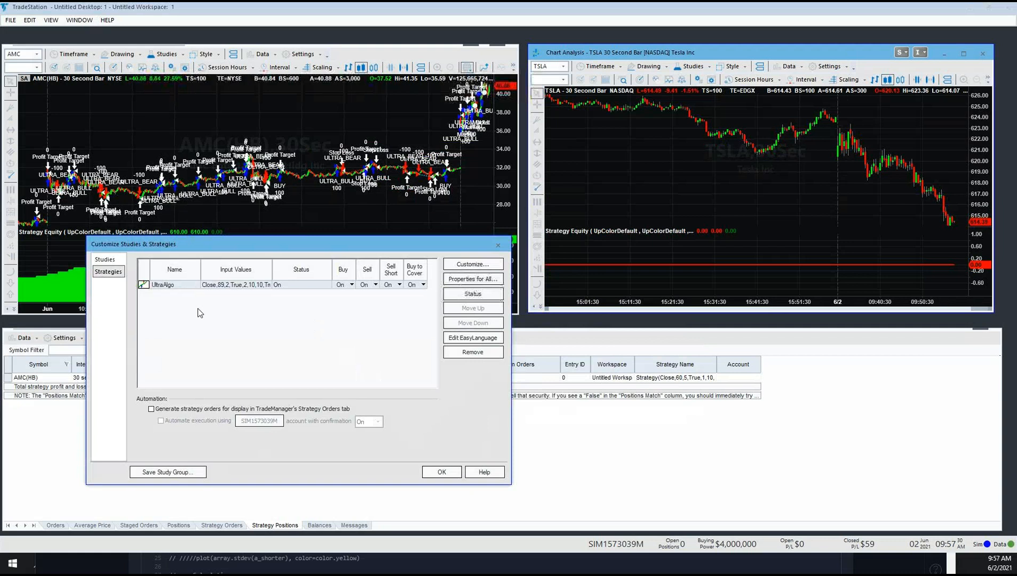
click(425, 472)
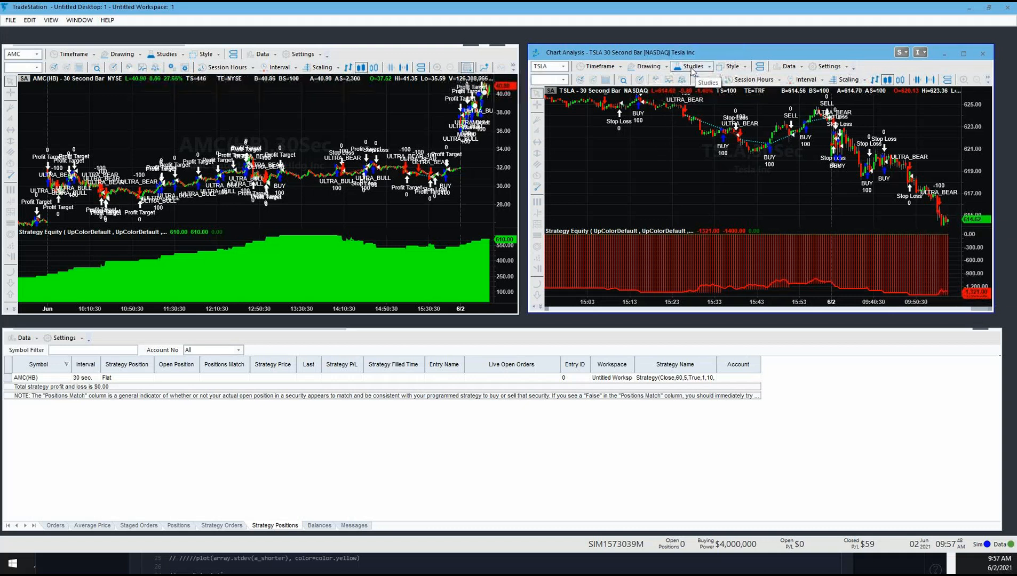
click(602, 67)
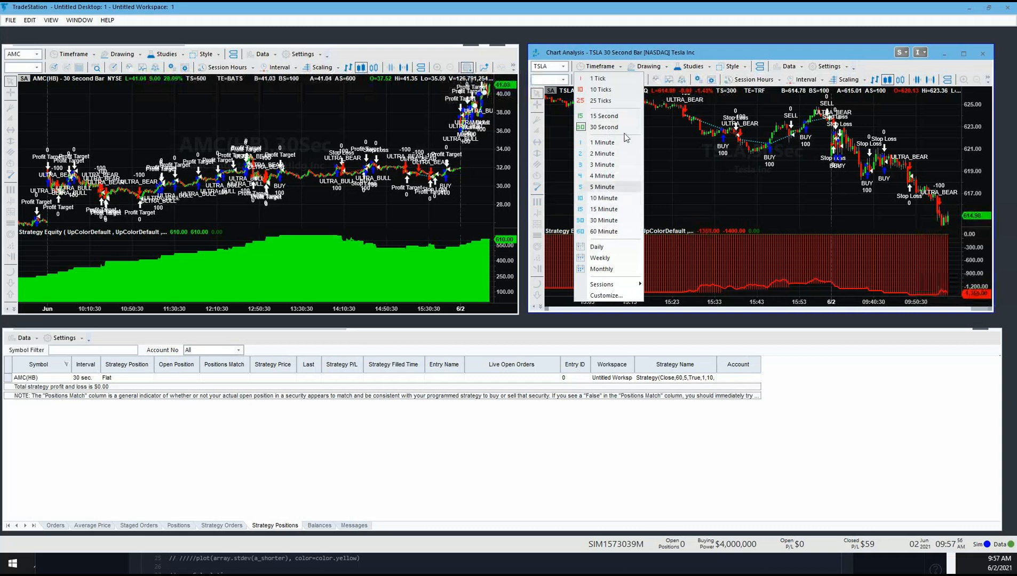
click(785, 202)
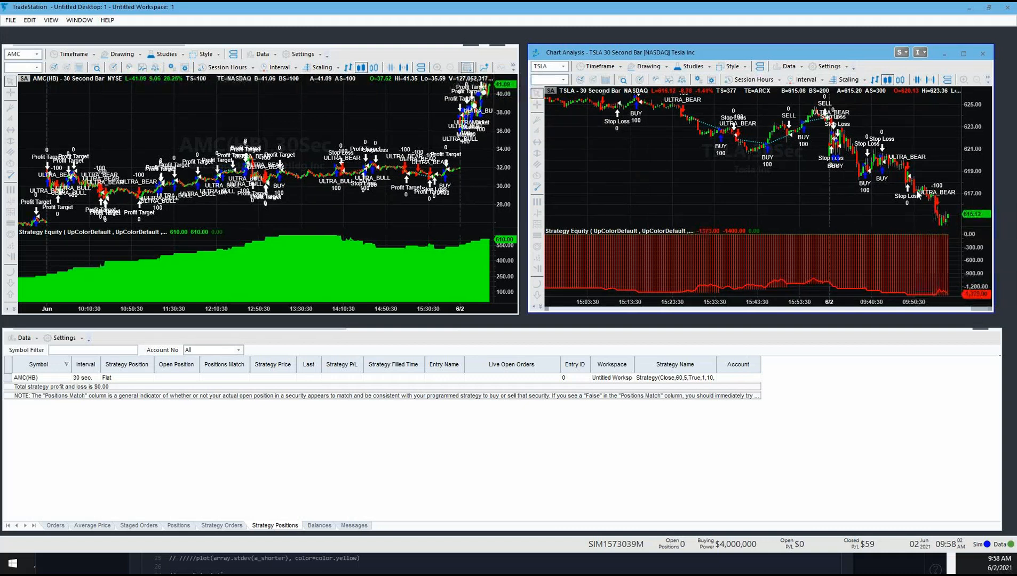
Step: Edit the TSLA chart's UltraAlgo strategy inputs and set Gain to optimize from 1 to 5 in increments of 1
click(698, 68)
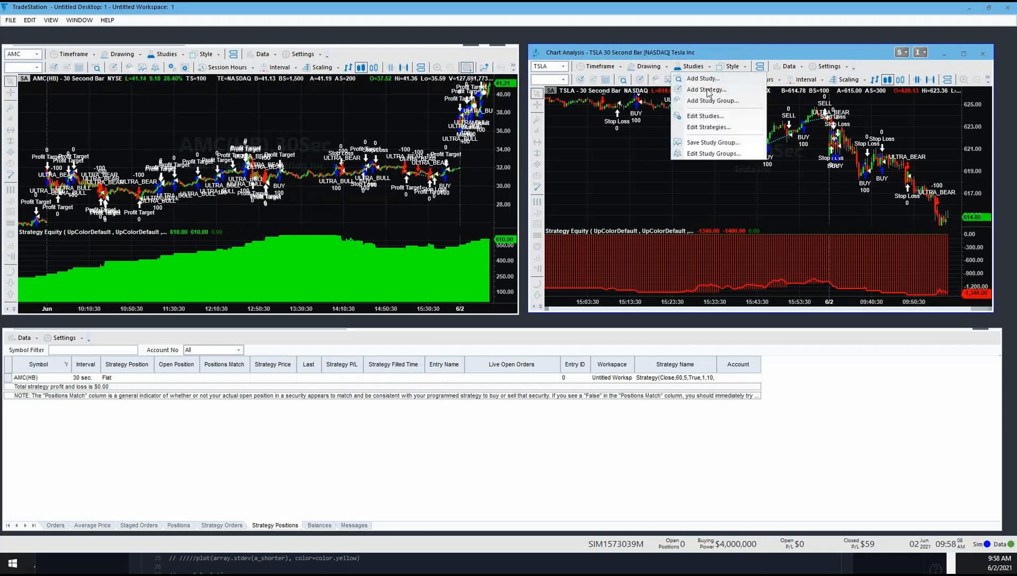
click(709, 128)
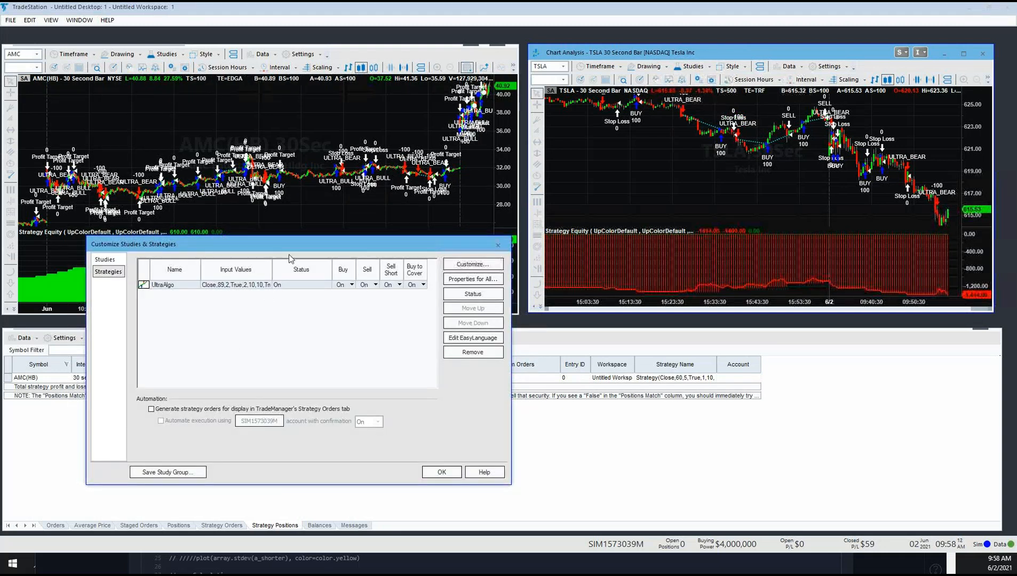
drag(296, 248, 505, 182)
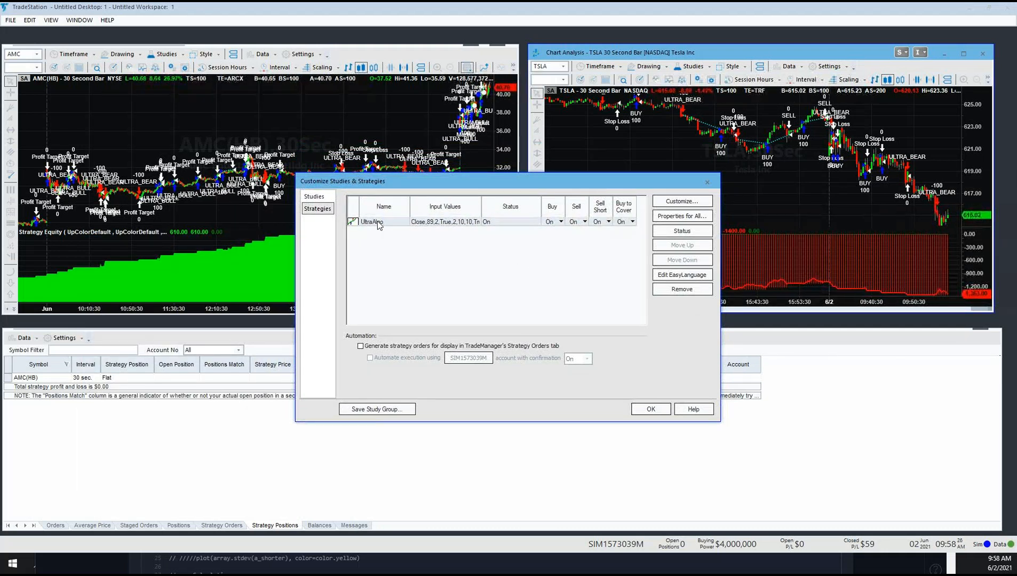
click(681, 201)
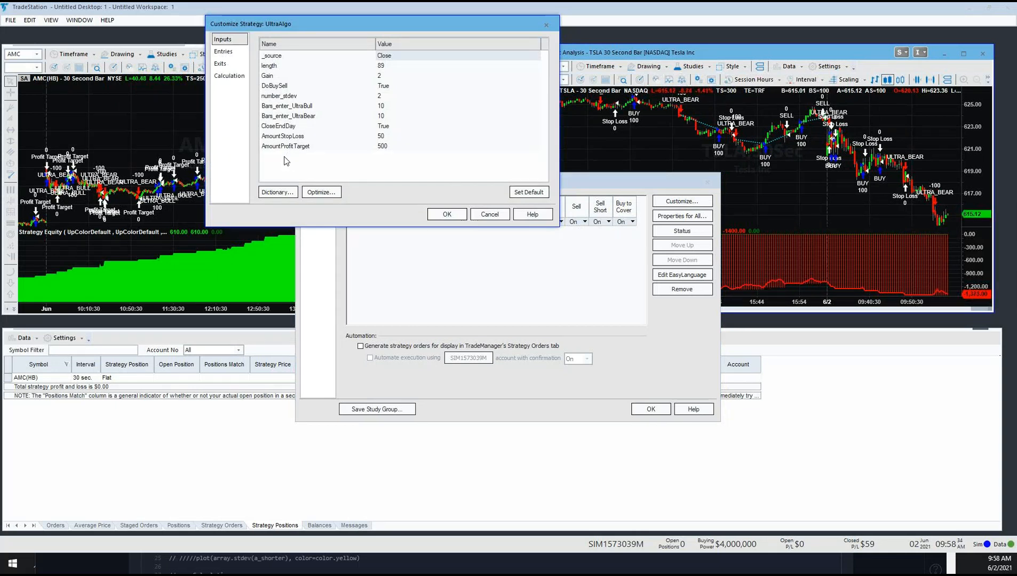
click(384, 76)
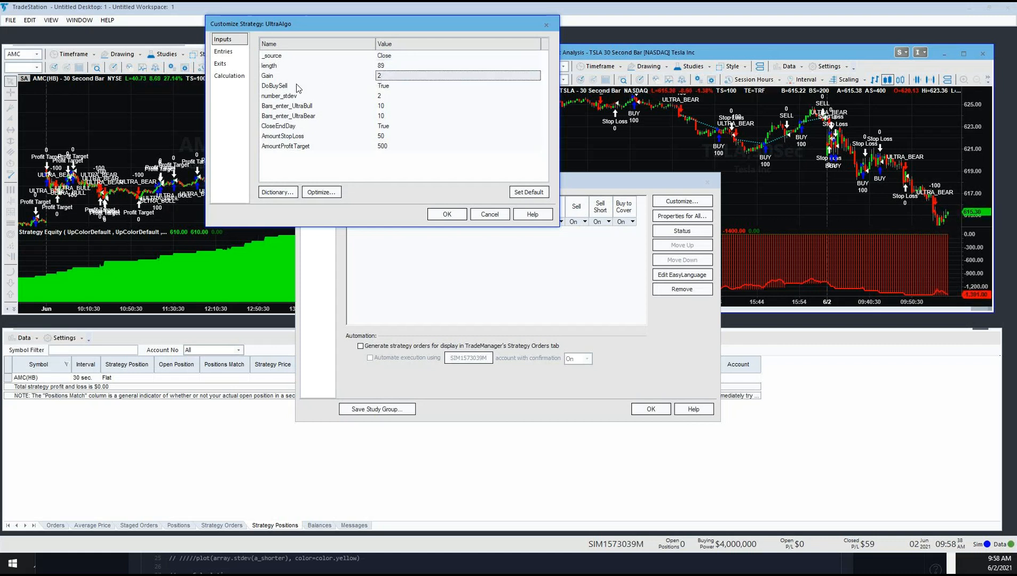
click(320, 192)
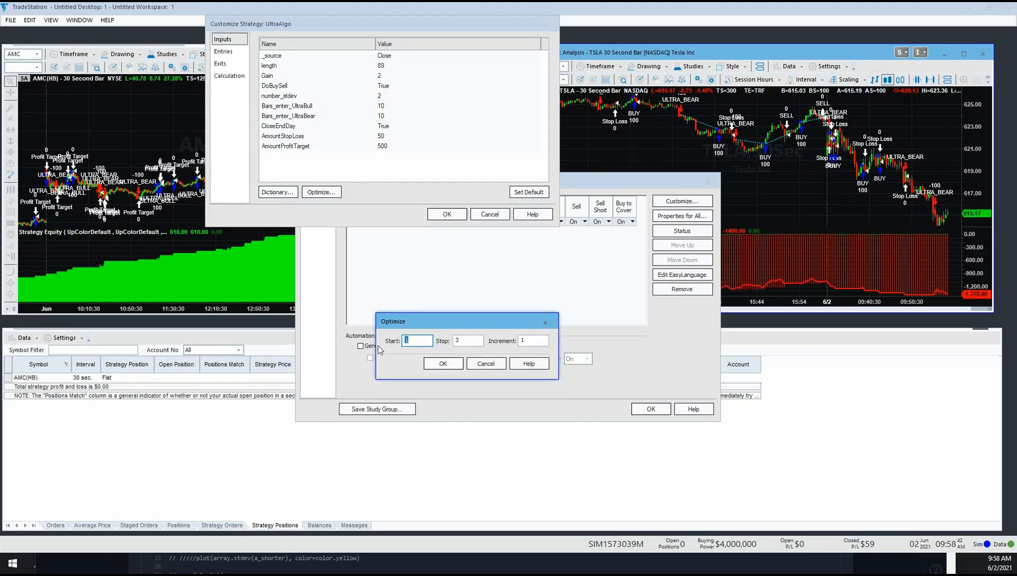
key(Tab)
text(5)
click(448, 366)
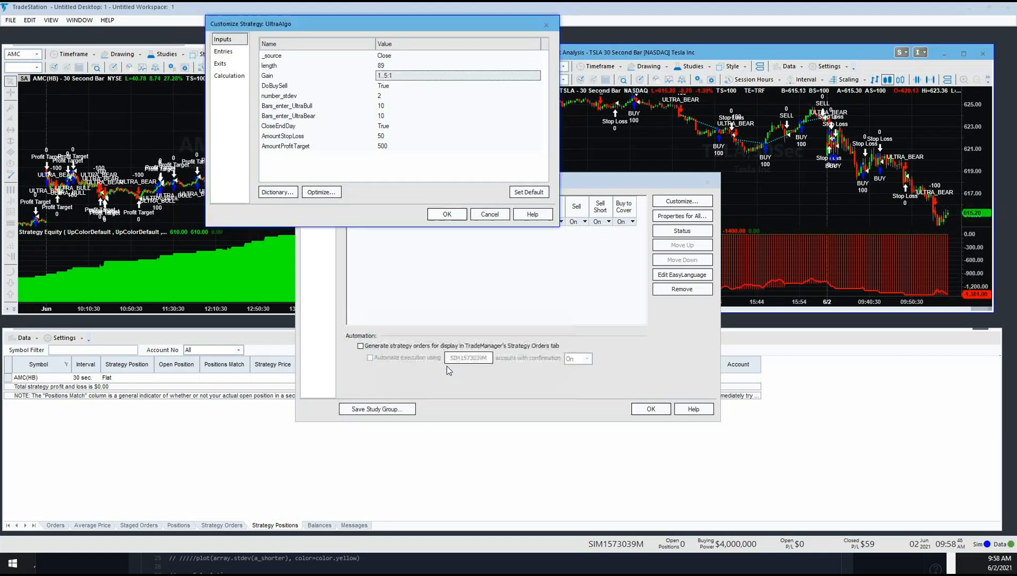
Step: Set the number_stdev input to optimize from 1 to 5 in increments of 1
click(388, 96)
click(321, 192)
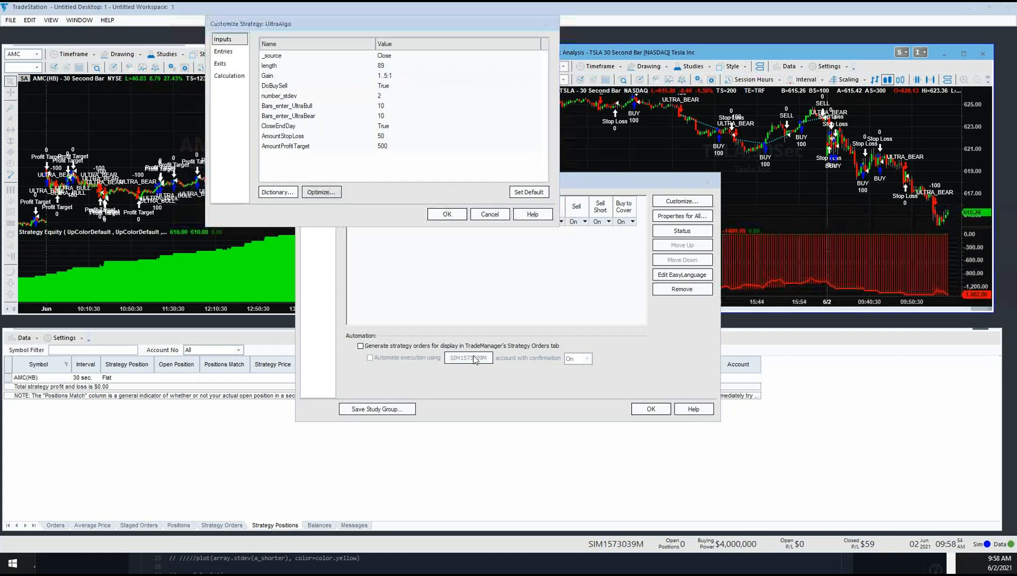
click(454, 341)
click(443, 363)
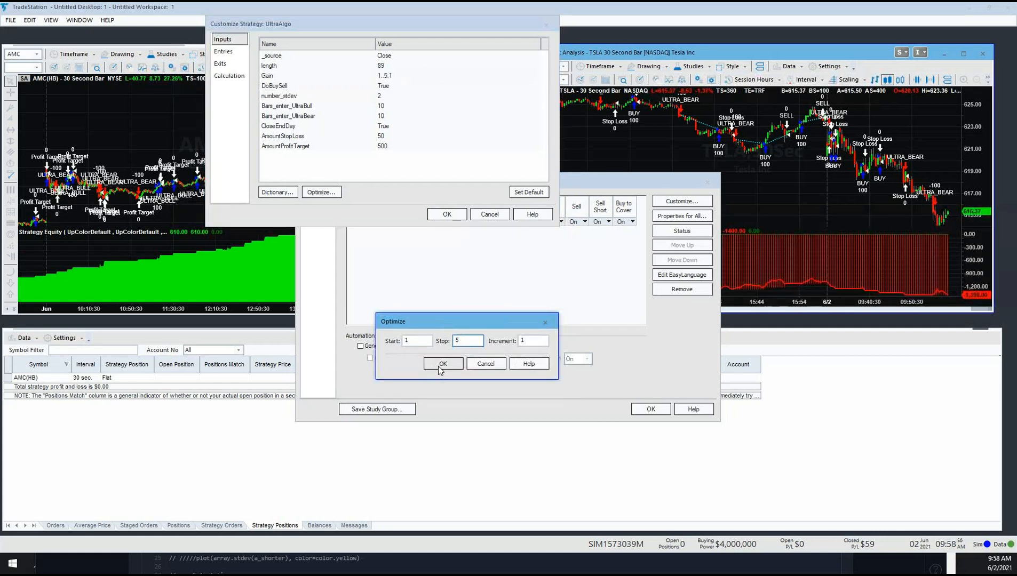
Step: Set the AmountStopLoss input to optimize from 25 to 100 in increments of 25, accepting the range despite the MaxBarsBack setting
click(387, 137)
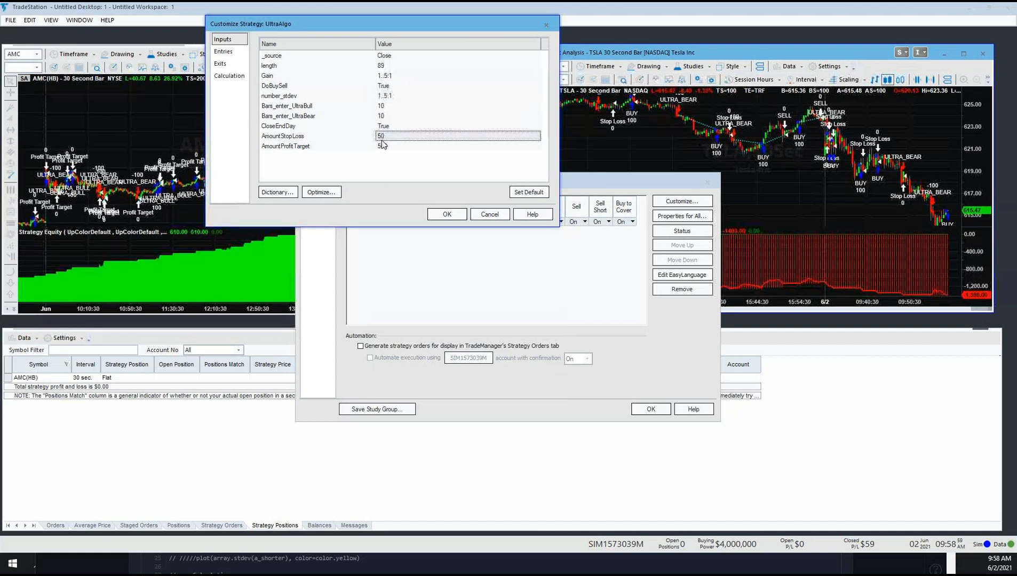
click(321, 192)
key(Tab)
text(100)
key(Tab)
text(25)
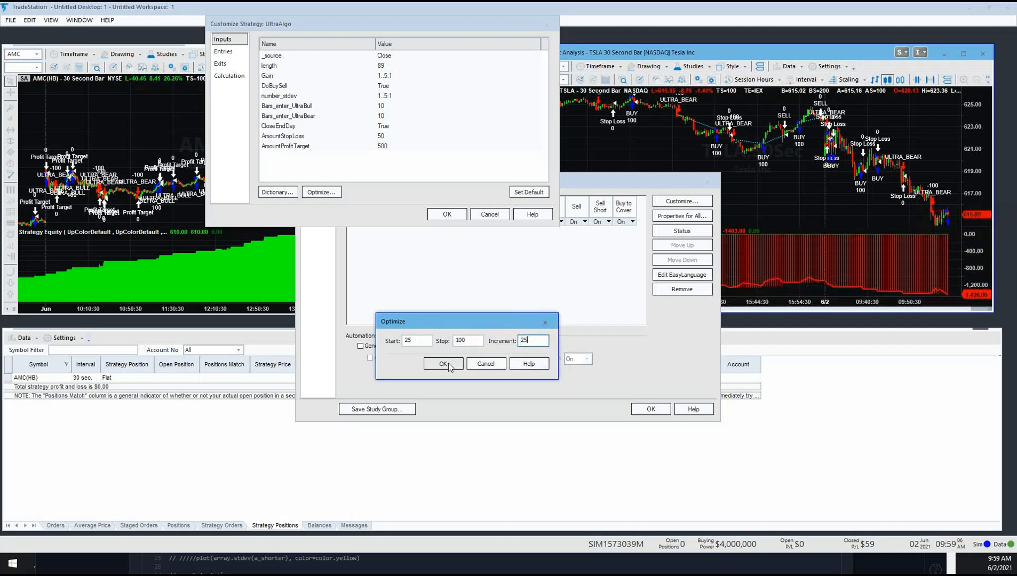
click(443, 363)
click(521, 315)
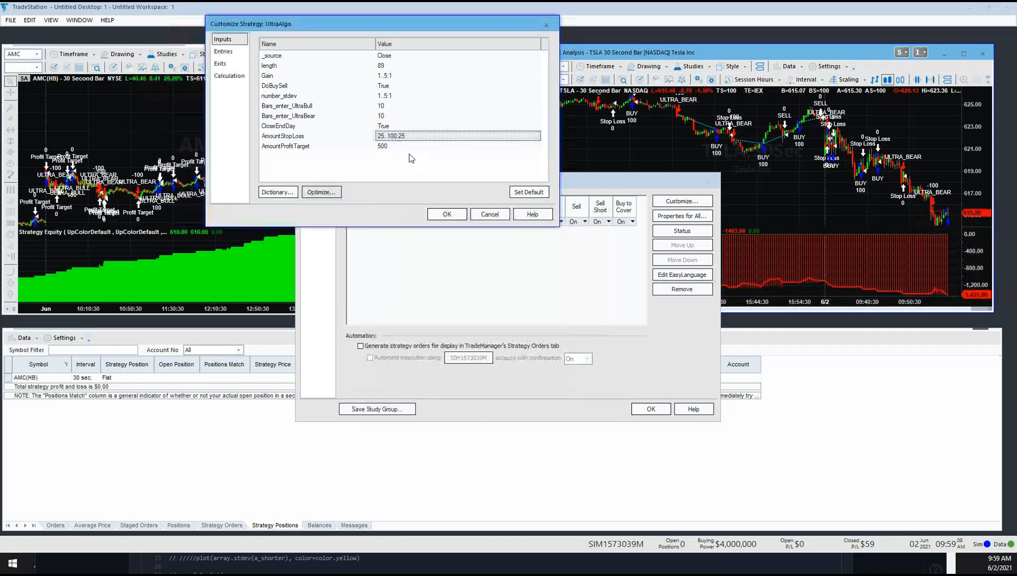
Step: Set the AmountProfitTarget input to optimize from 25 to 100 in increments of 5, and apply the strategy's input changes
click(321, 192)
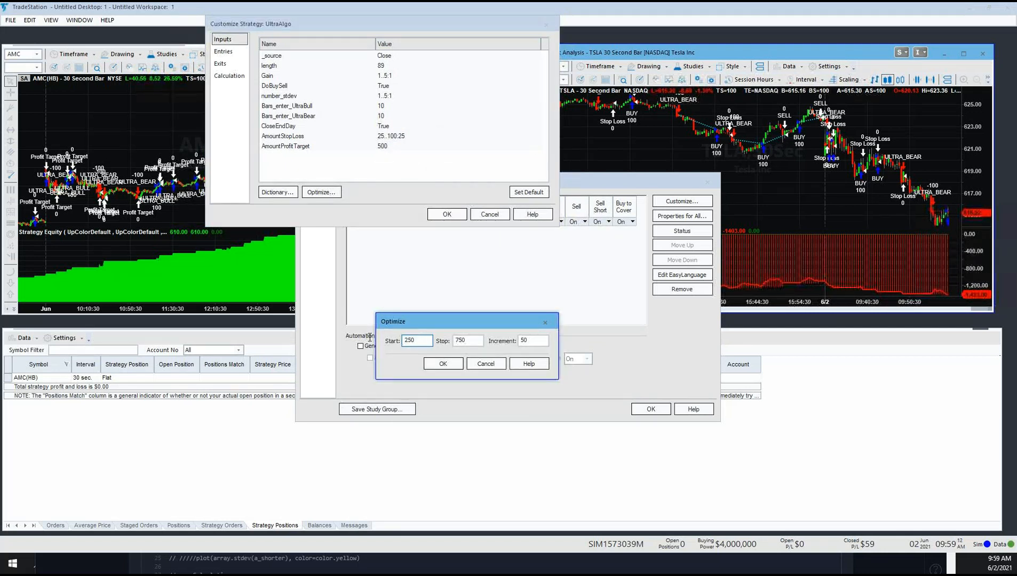
key(Tab)
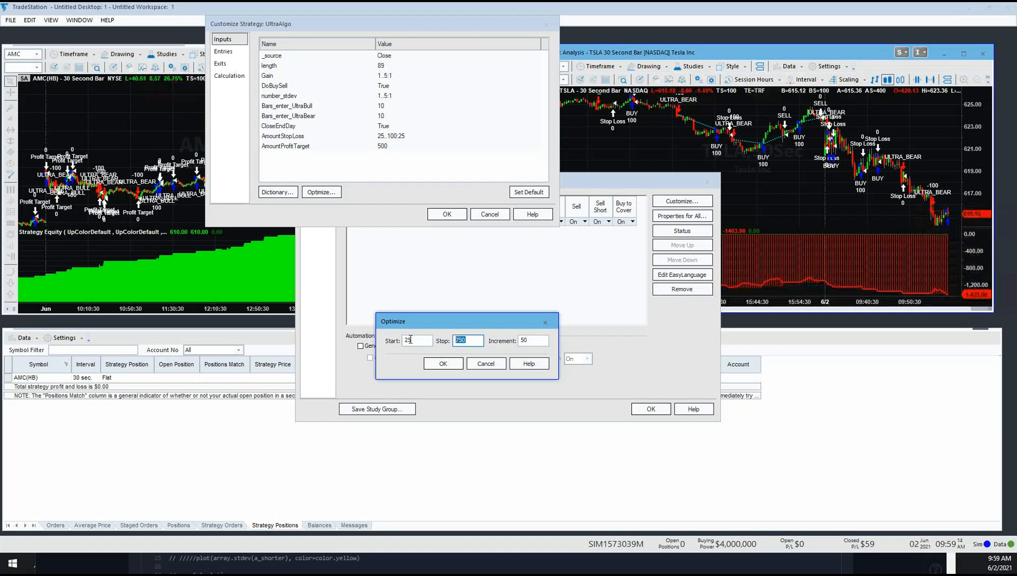
text(100)
key(Tab)
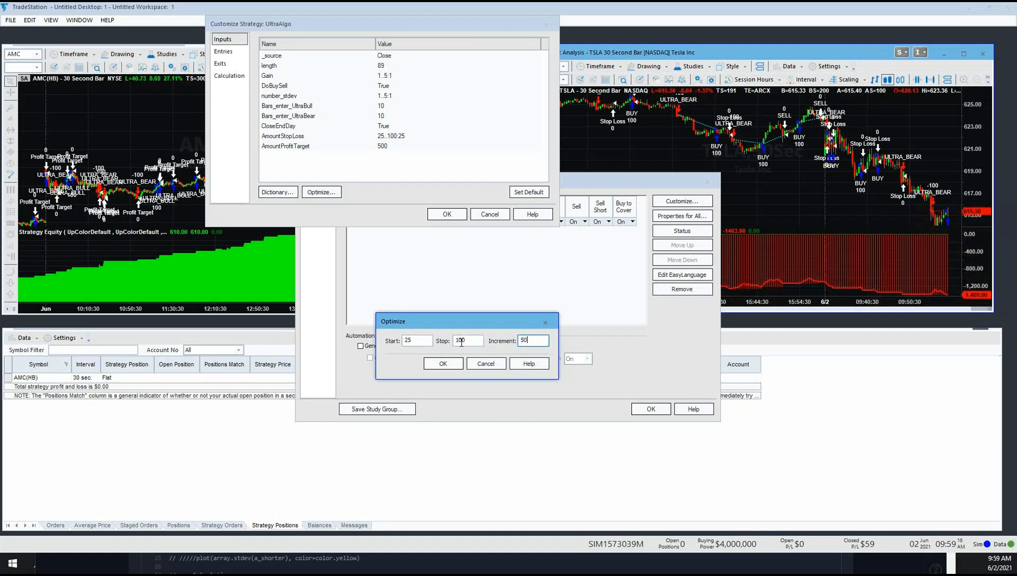
text(25)
click(442, 364)
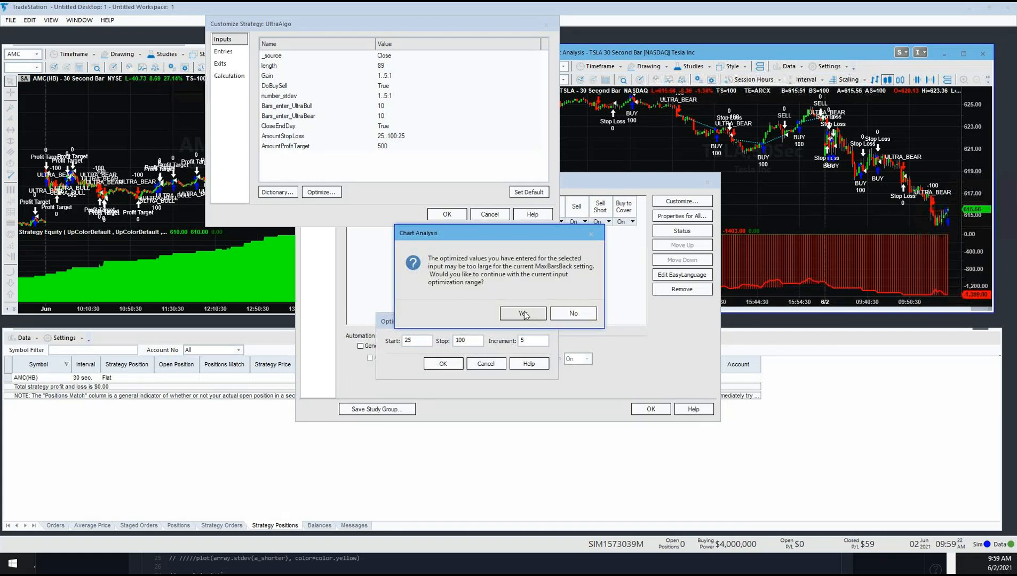
click(523, 314)
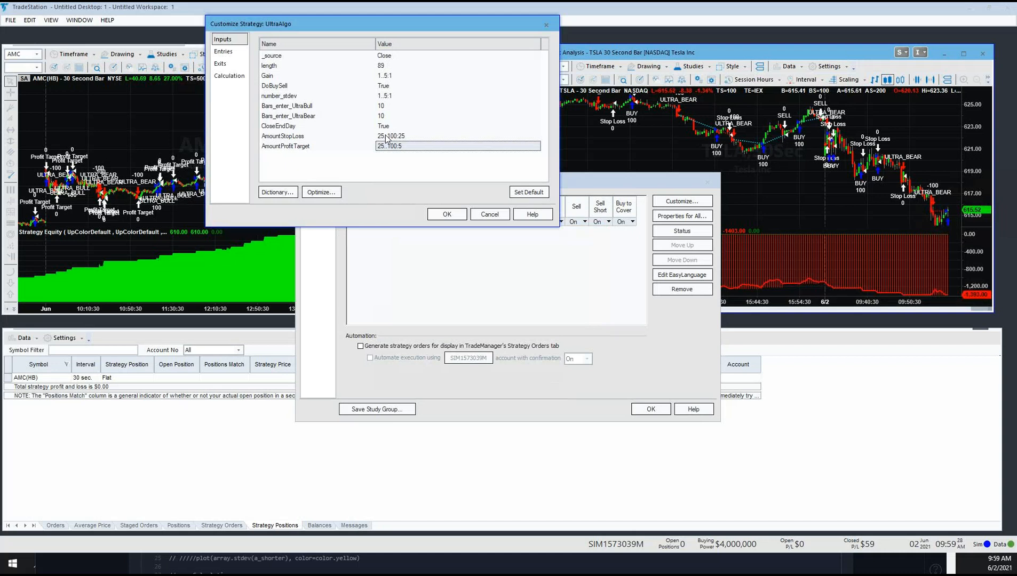
click(439, 216)
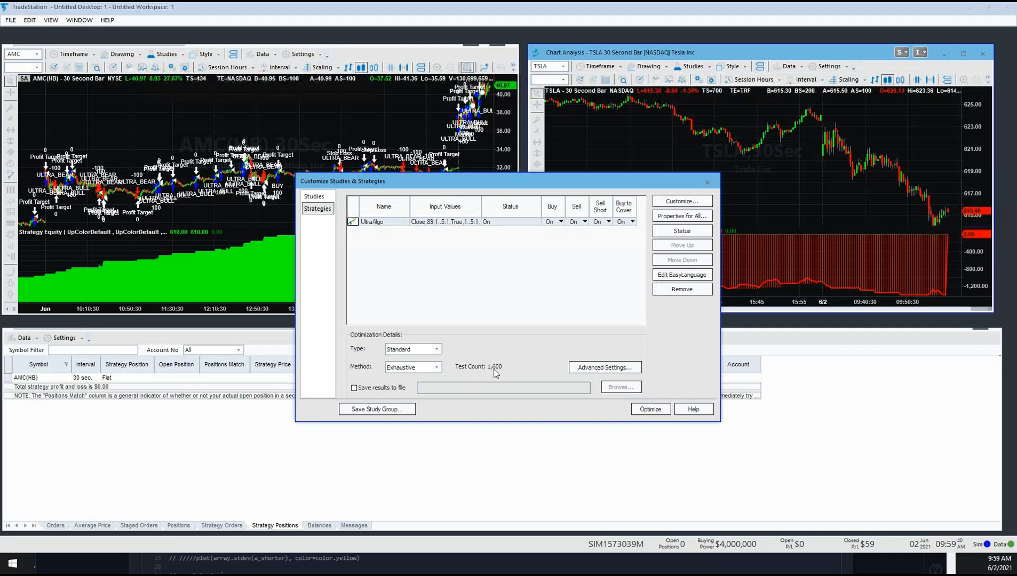
Step: Reopen the UltraAlgo inputs, set length to optimize from 20 to 140 in increments of 10, and apply the change
click(680, 201)
click(384, 66)
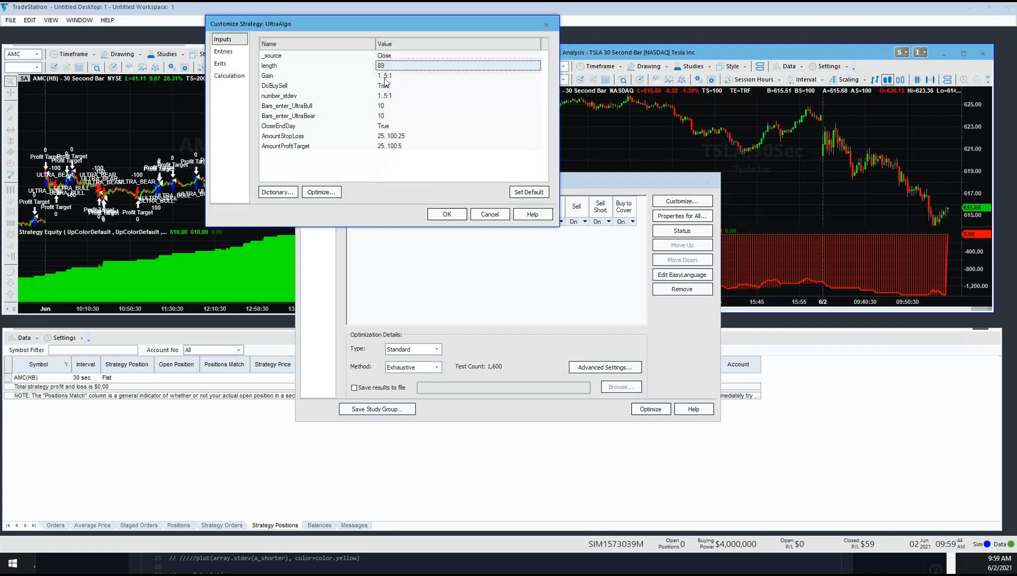
click(321, 192)
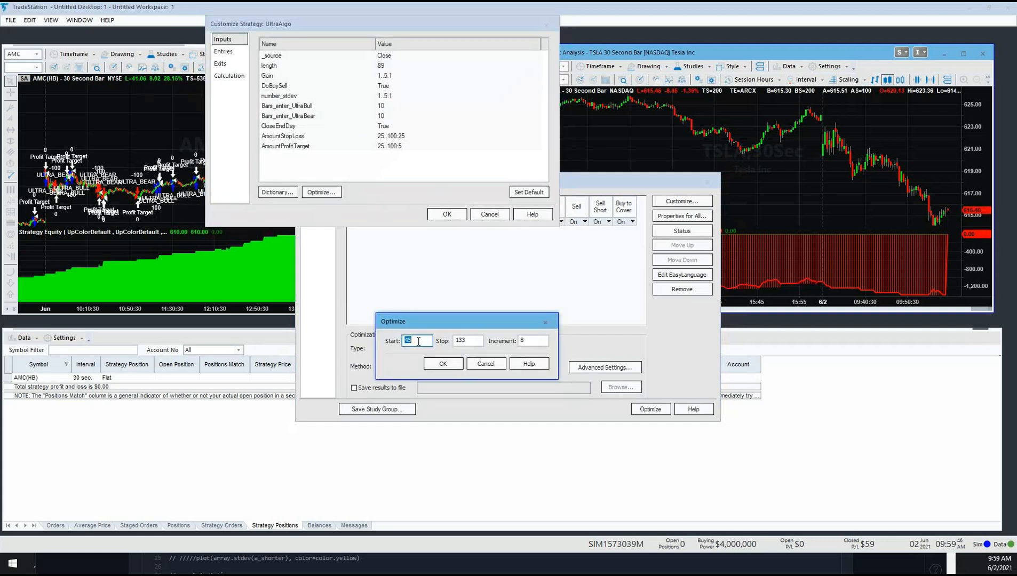
text(20)
key(Tab)
text(140)
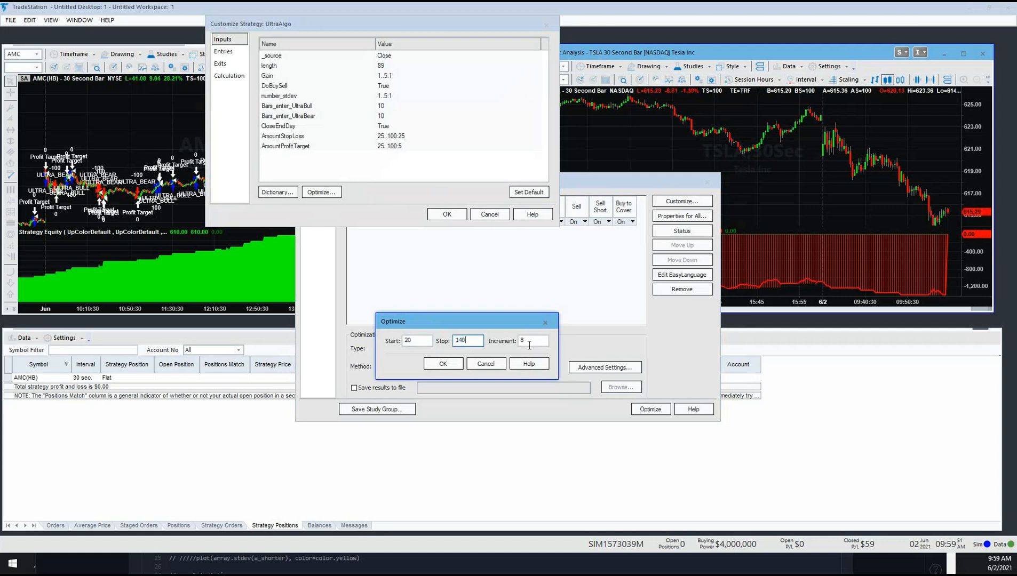
key(Tab)
text(10)
click(452, 369)
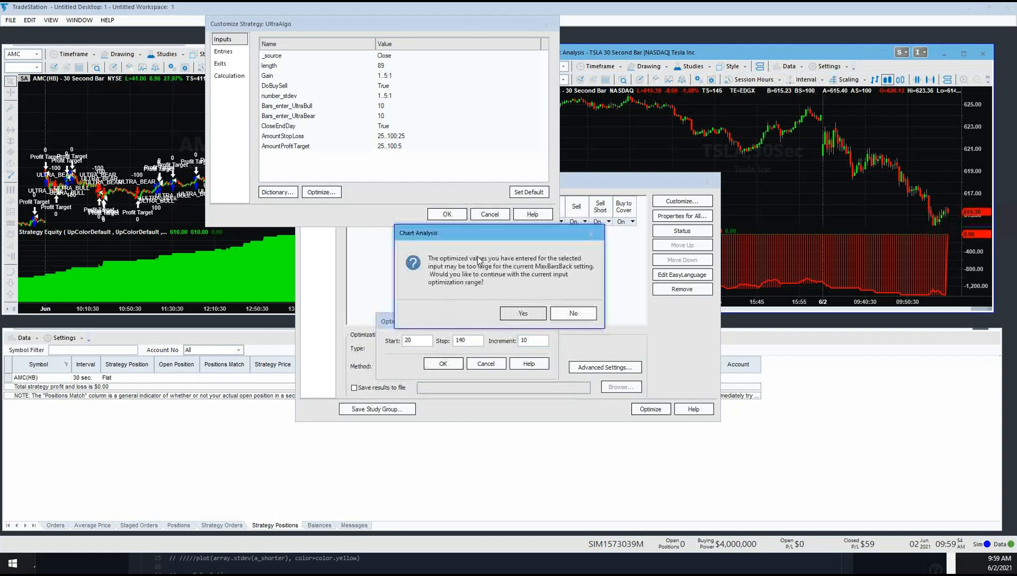
click(520, 315)
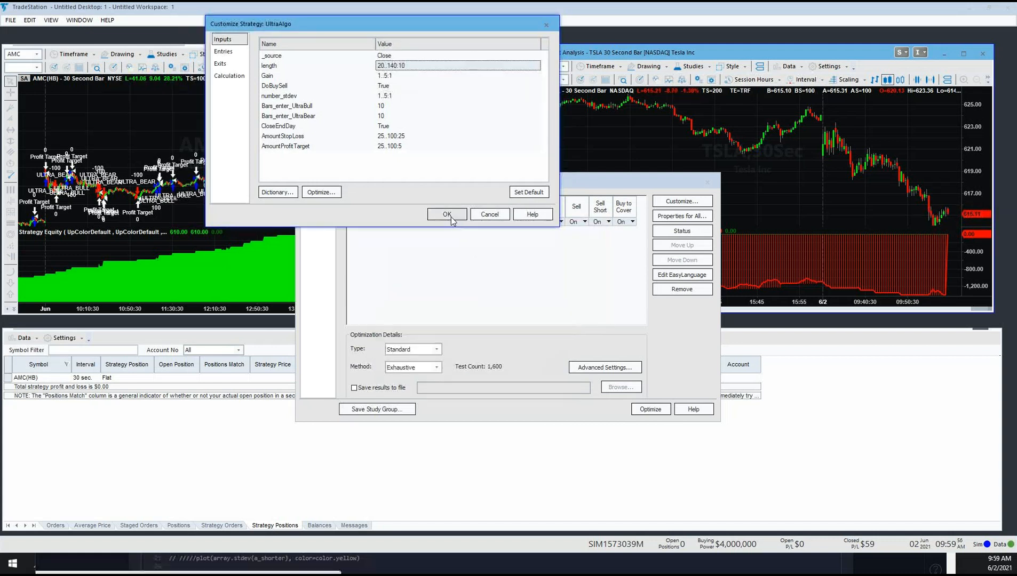
click(448, 215)
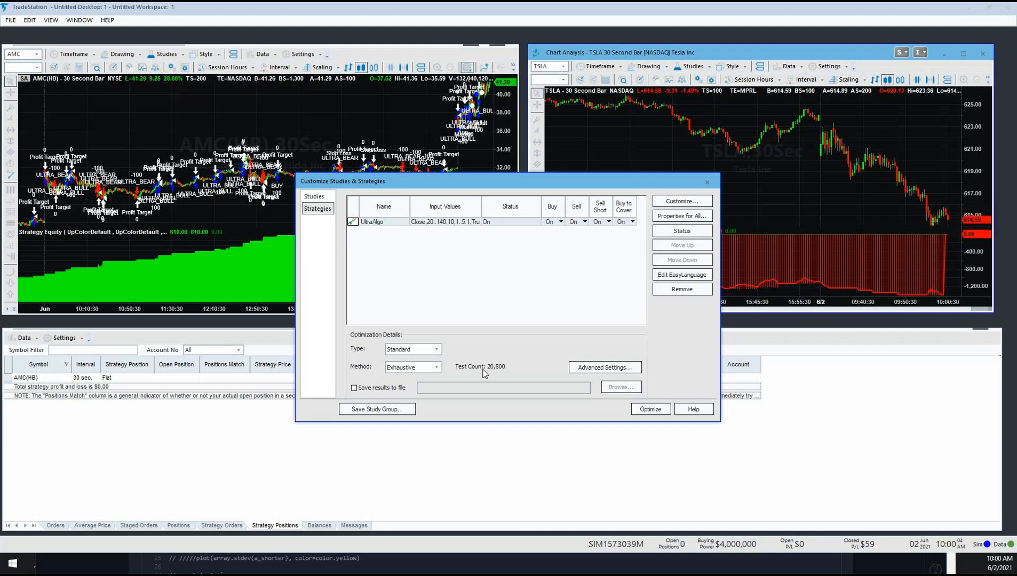
Step: Run the exhaustive UltraAlgo optimization on the TSLA chart, then abort it and accept the best solution so far
click(650, 409)
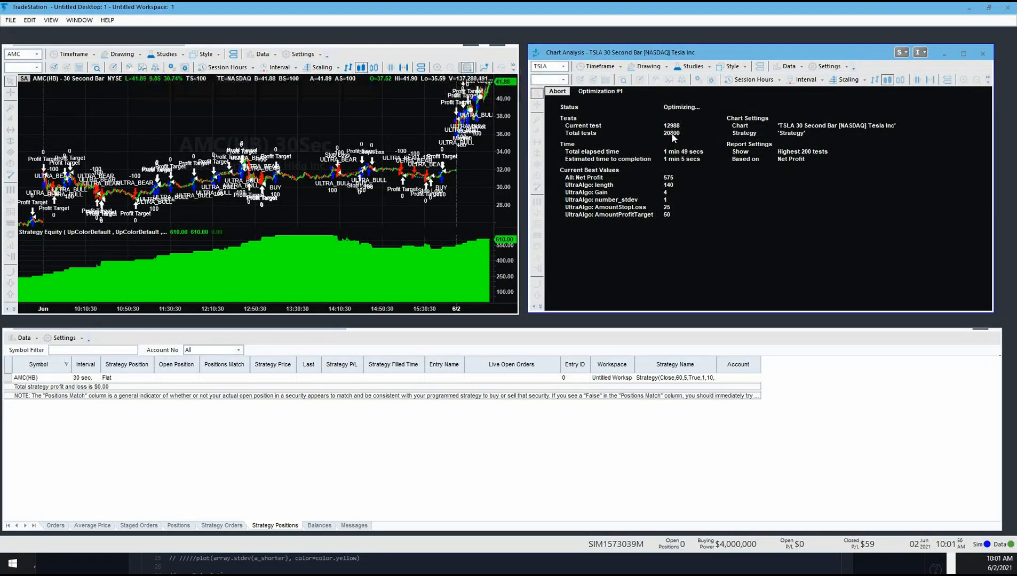
click(556, 92)
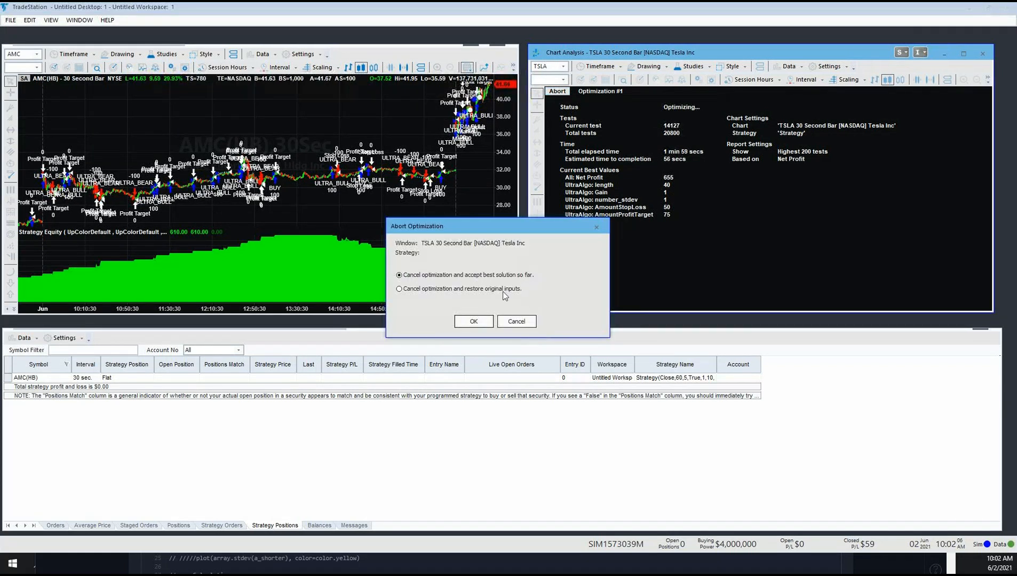
click(474, 323)
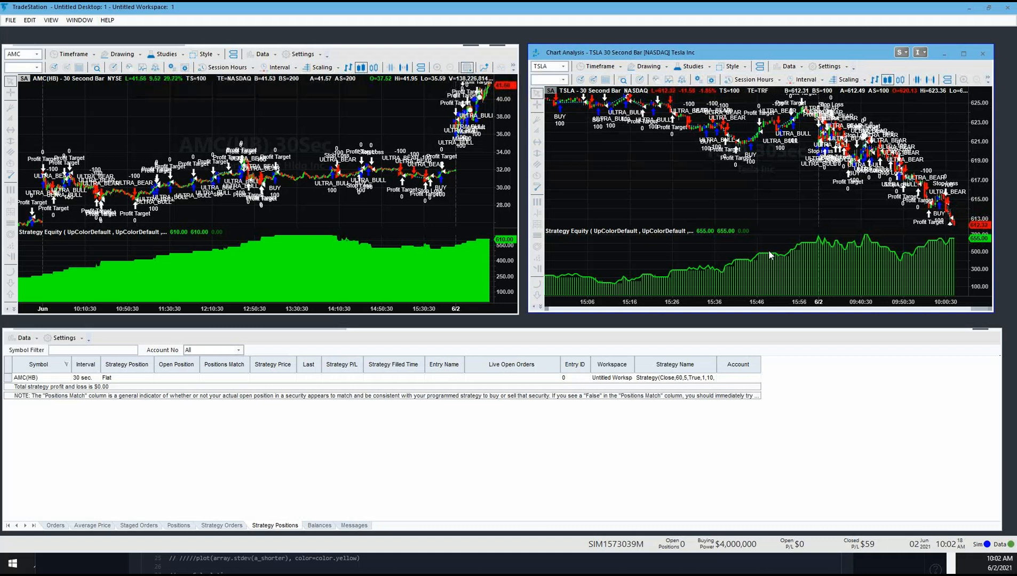
Step: In the TSLA strategy's automation properties, replace entry and exit limit orders with market orders 0 seconds after the strategy fills the order
click(696, 70)
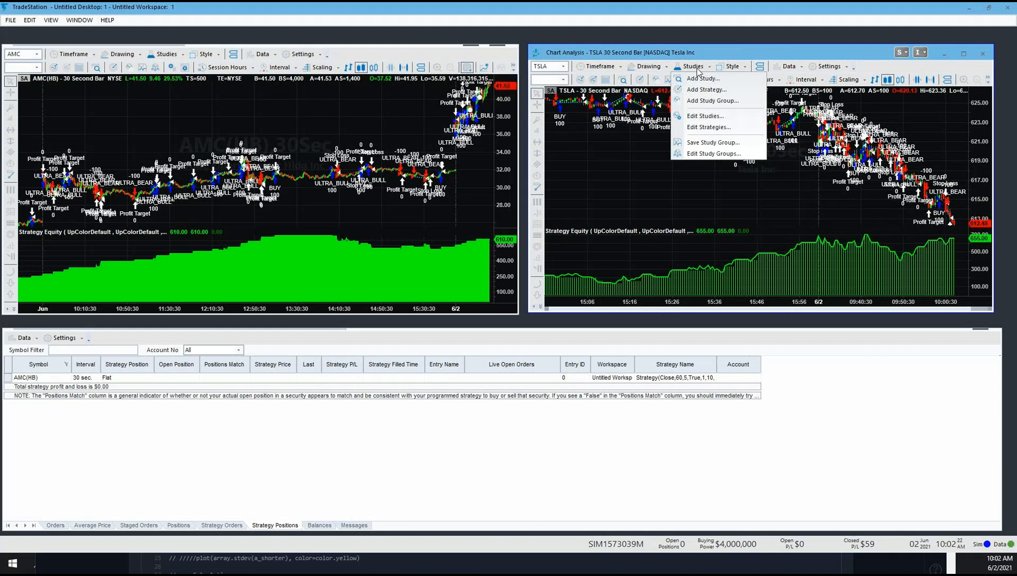
click(700, 129)
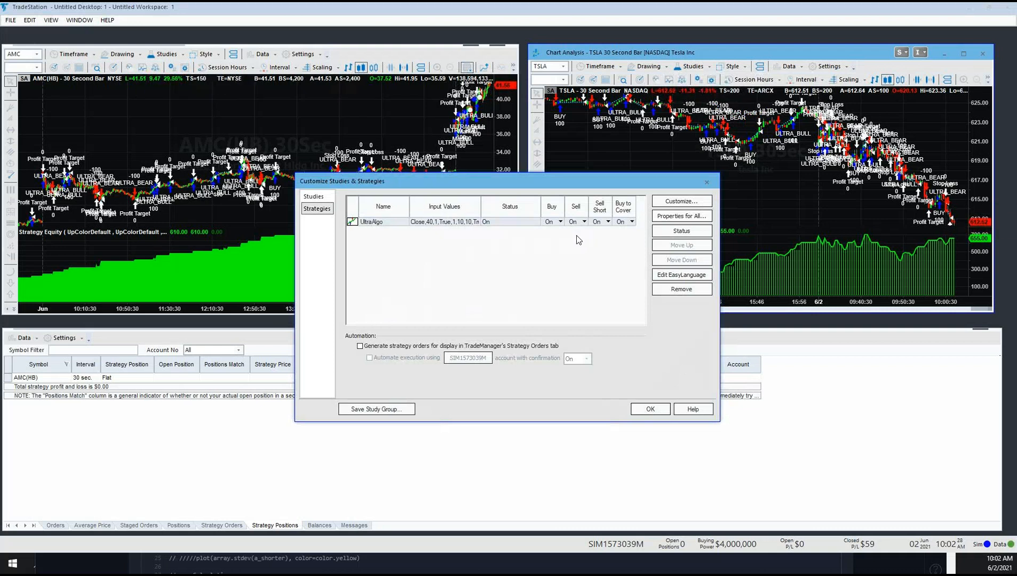
click(681, 215)
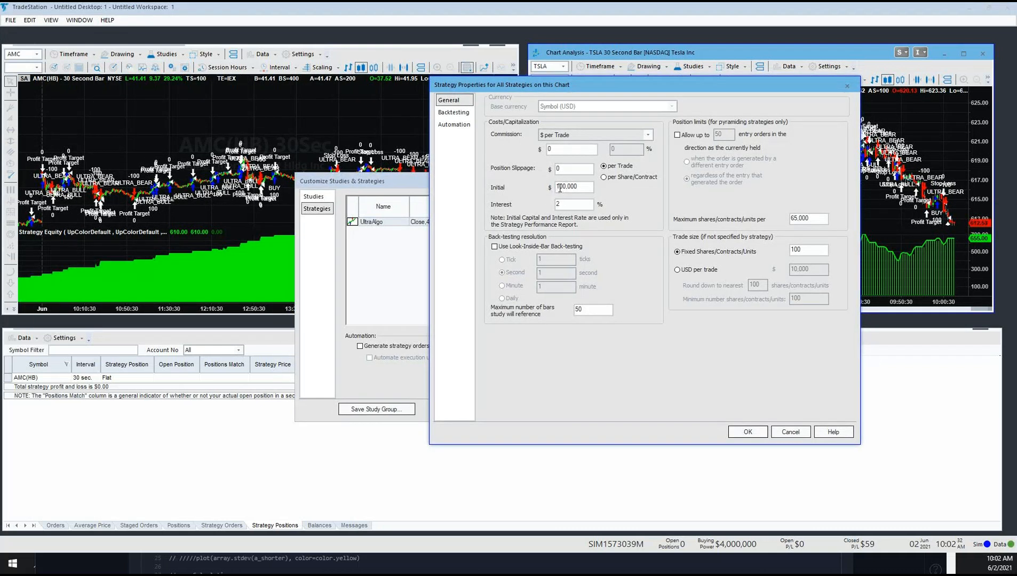
drag(557, 188, 582, 191)
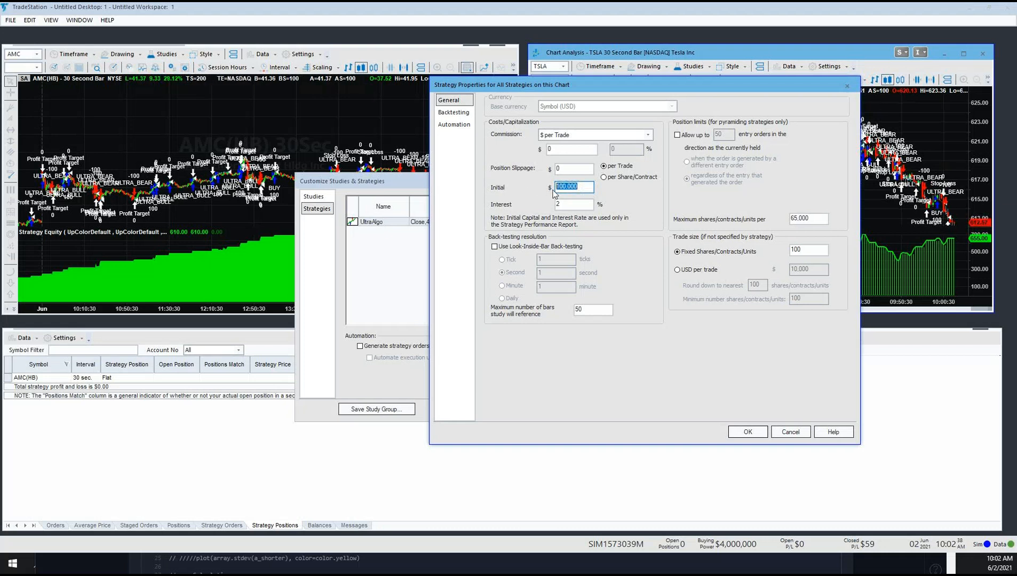
click(451, 126)
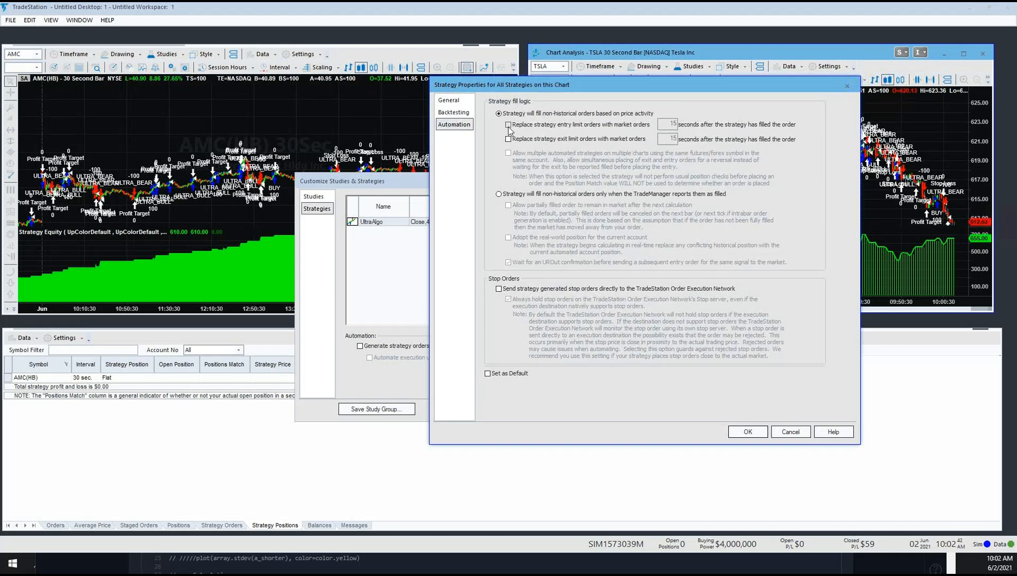
click(508, 124)
click(508, 139)
drag(661, 124, 741, 123)
text(0)
key(Tab)
text(0)
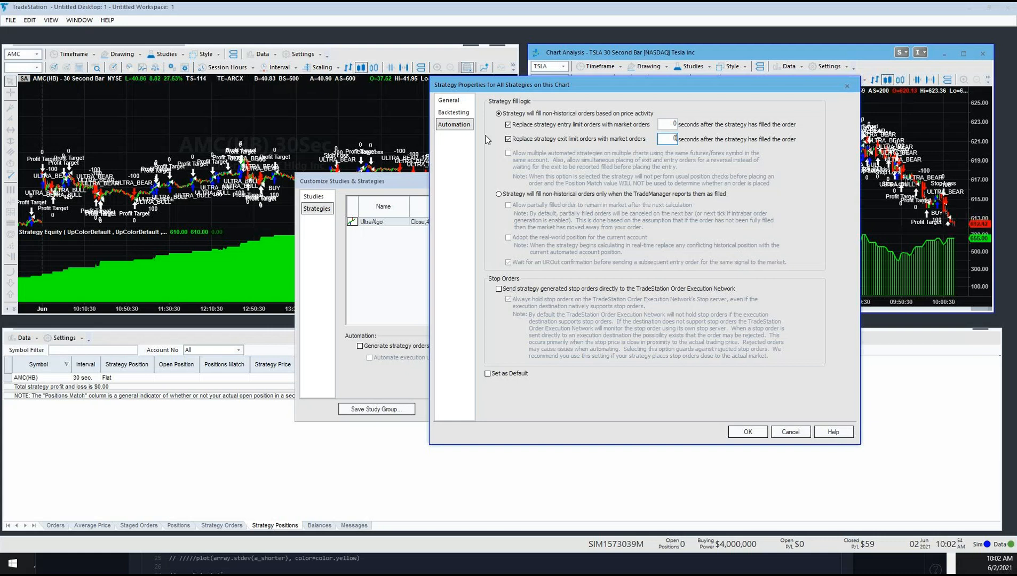
click(748, 433)
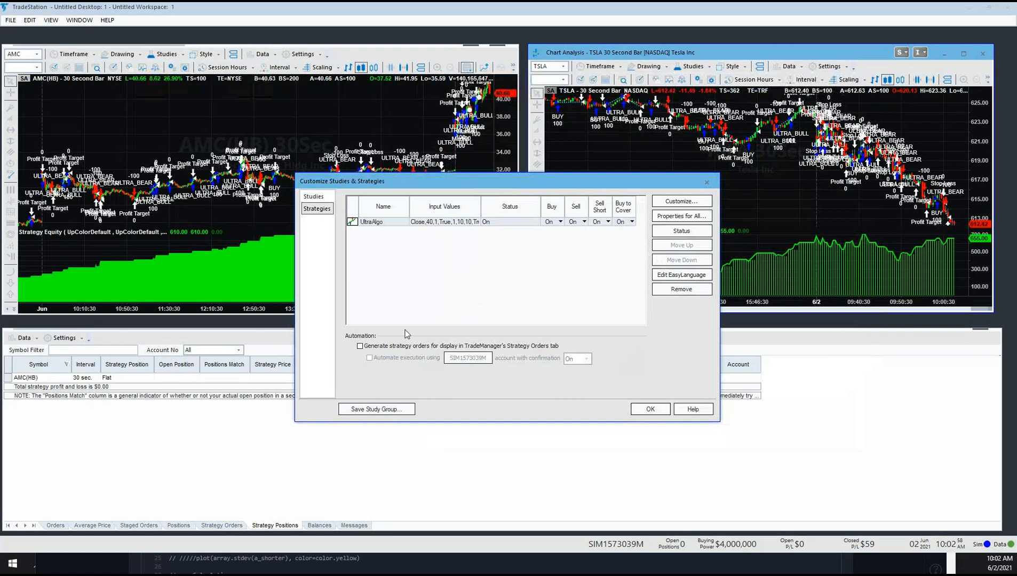
Step: Enable strategy order generation and automated execution with the simulated account, accepting the order generation agreement
click(360, 347)
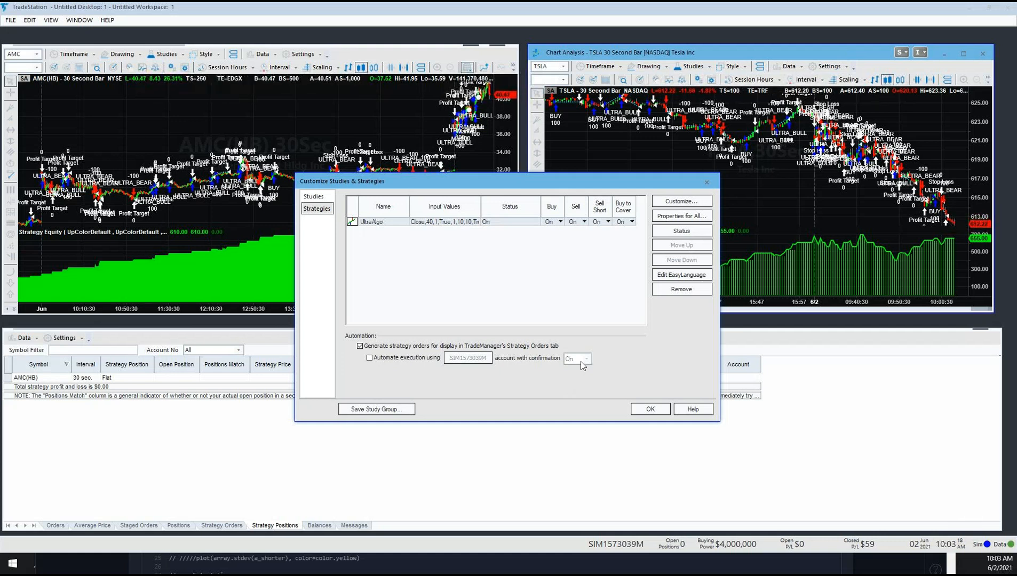
click(369, 357)
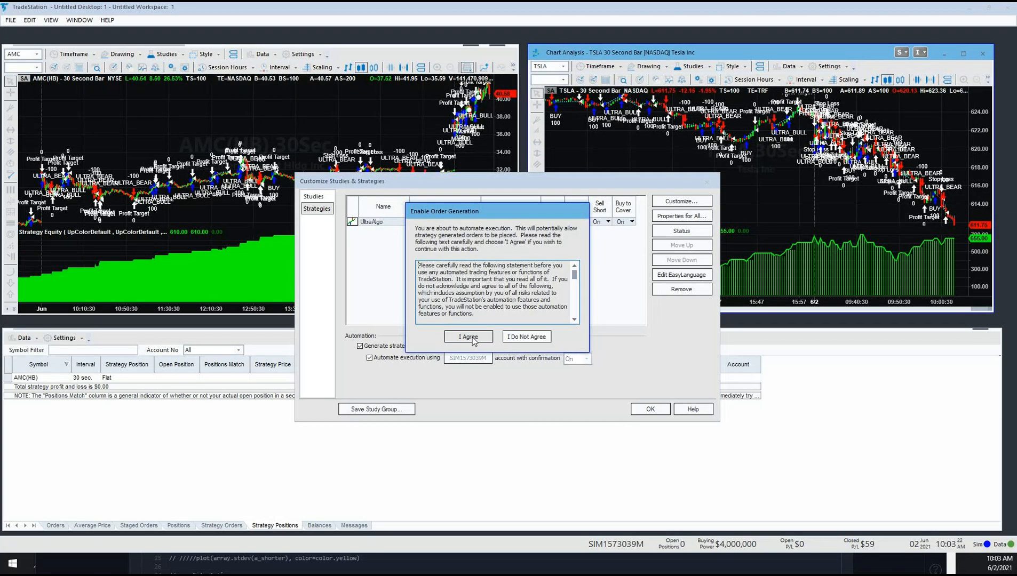
scroll(574, 288, down, 10)
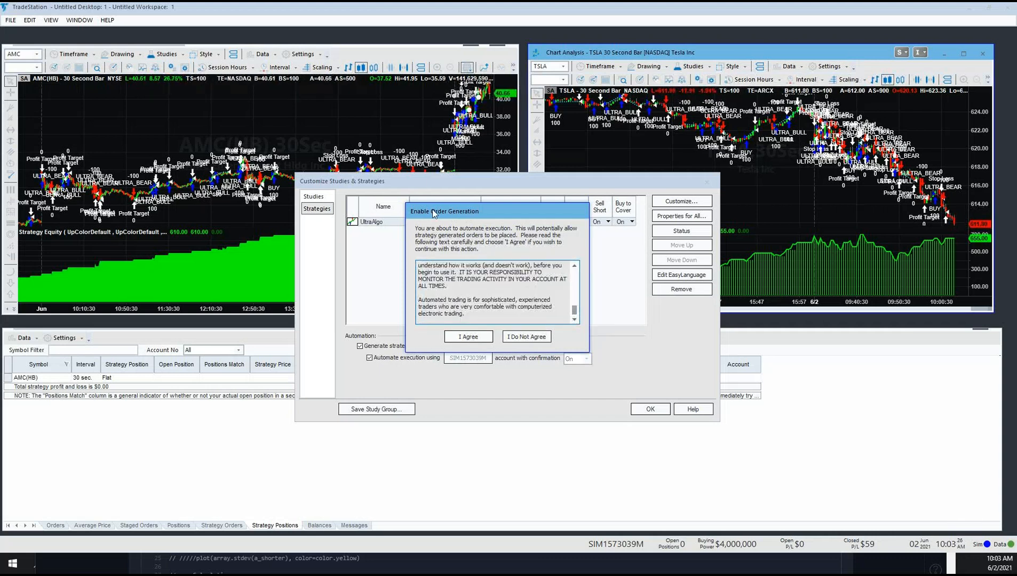
click(468, 337)
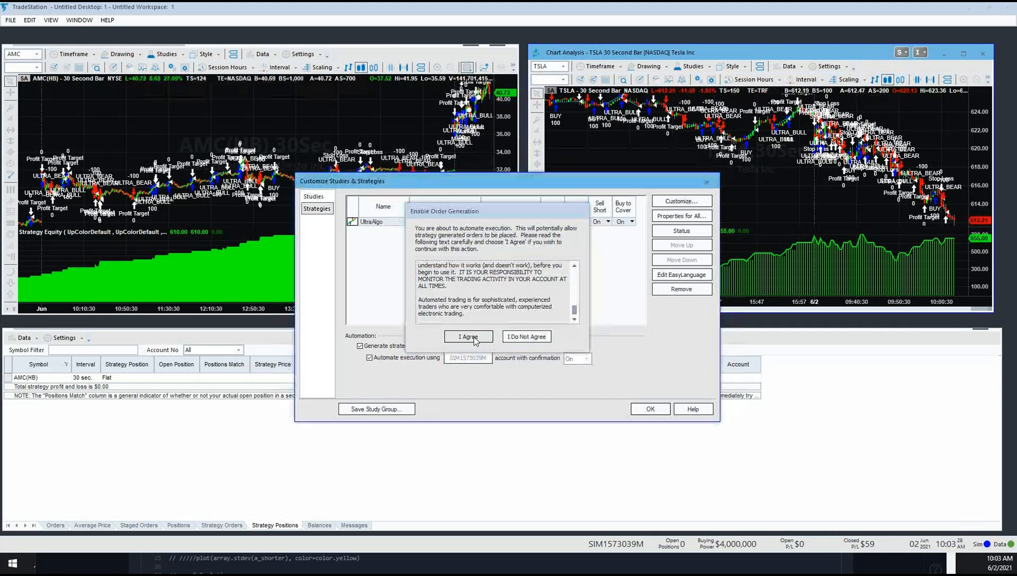
Step: Set order confirmation to Off for the automated strategy, accept the disclaimer, and apply the strategy settings to the TSLA chart
click(586, 359)
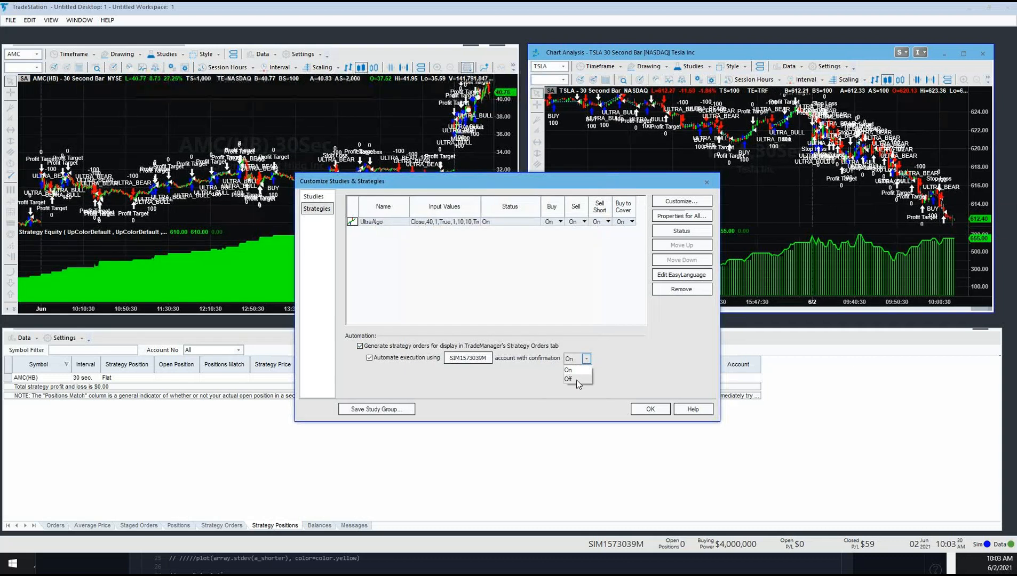
click(580, 380)
drag(572, 277, 577, 316)
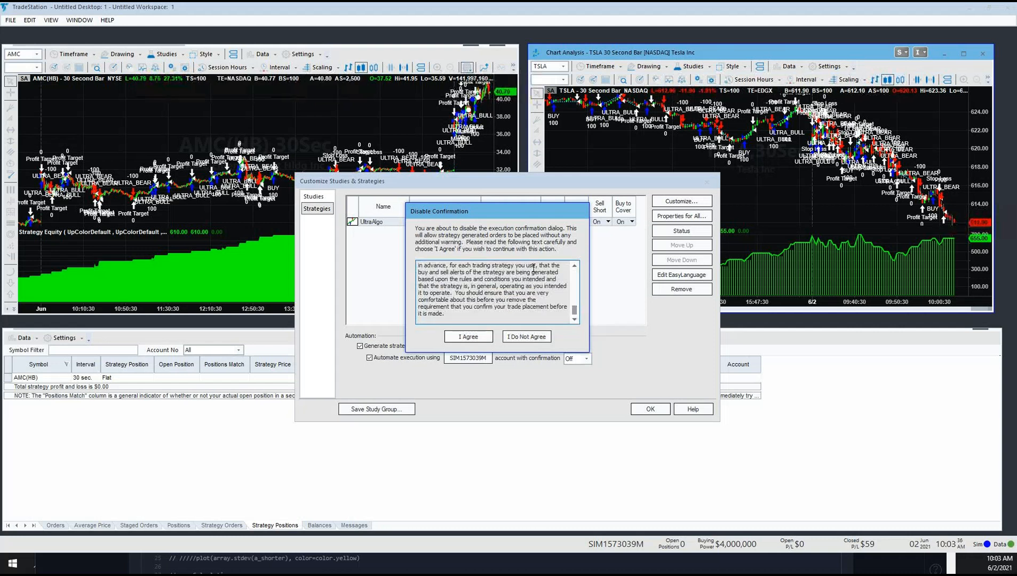
click(467, 337)
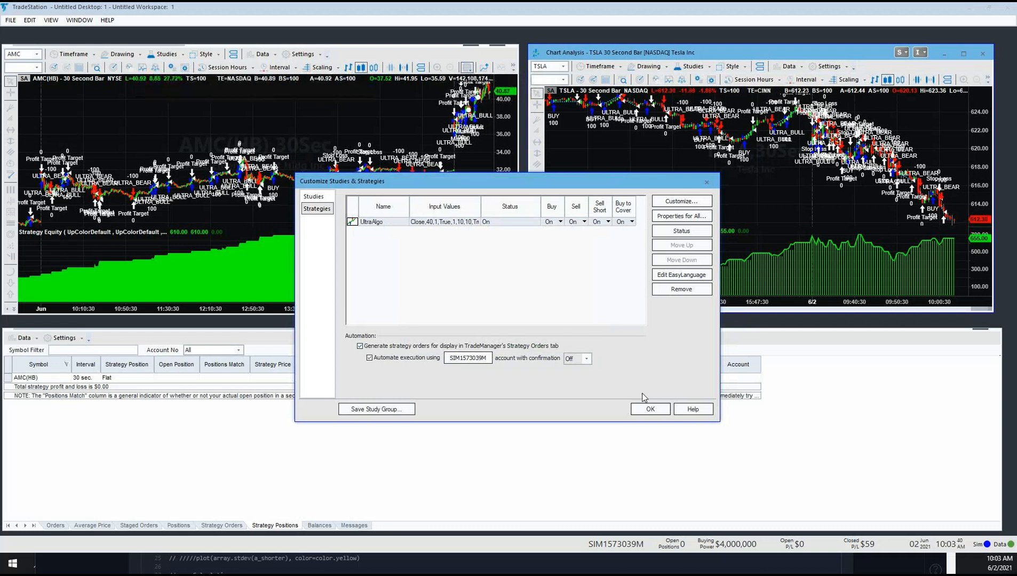
drag(532, 182, 451, 101)
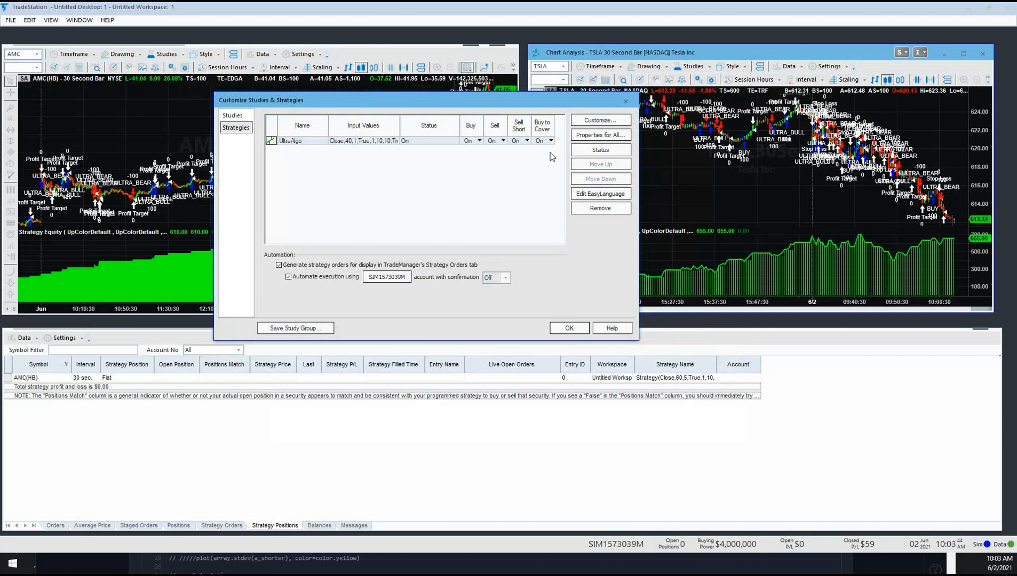
drag(550, 102, 591, 136)
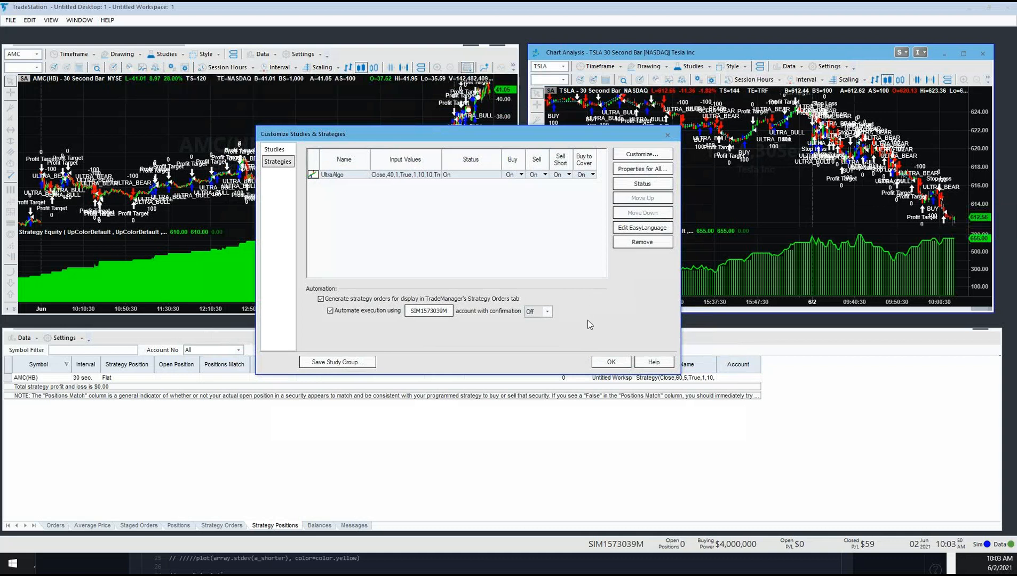
click(606, 362)
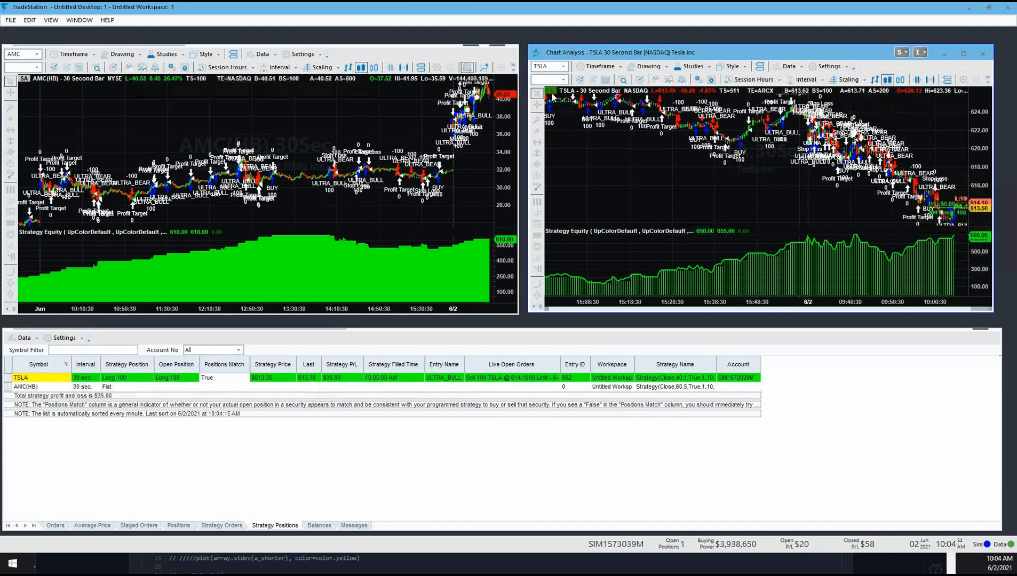
Step: Disable strategy automation on the TSLA chart, cancelling its open sell order and closing the open position
click(552, 94)
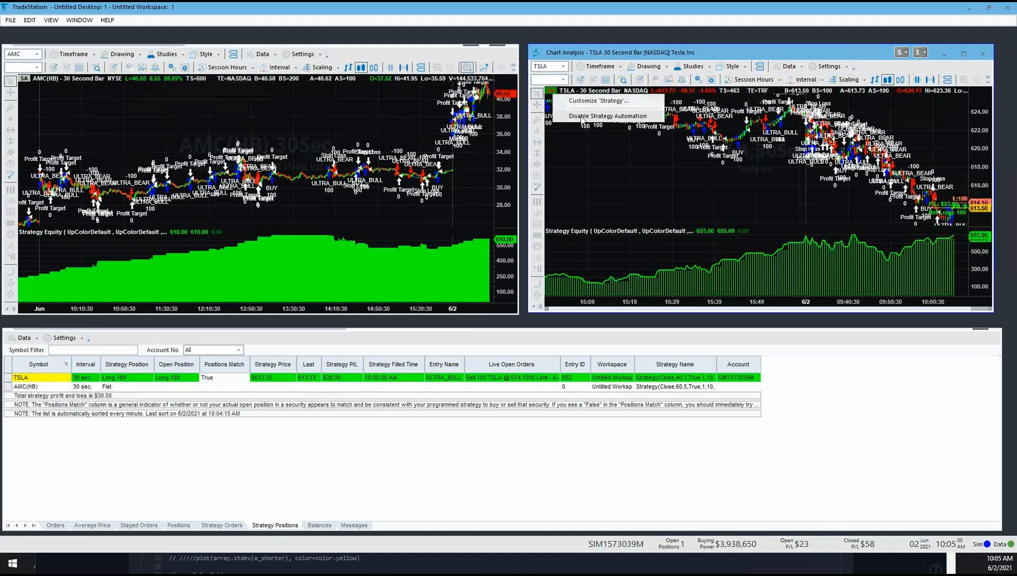
click(581, 116)
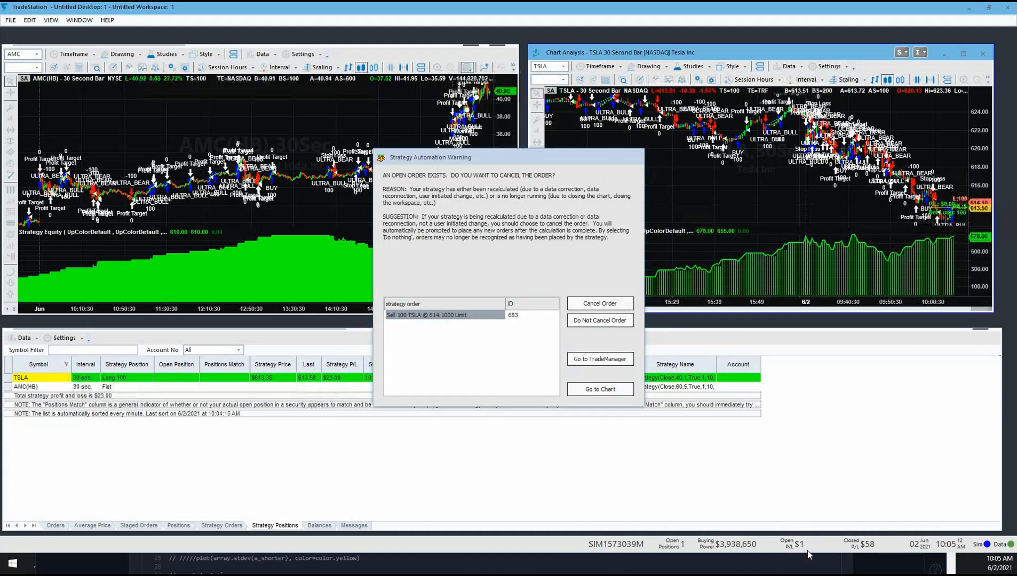
click(597, 304)
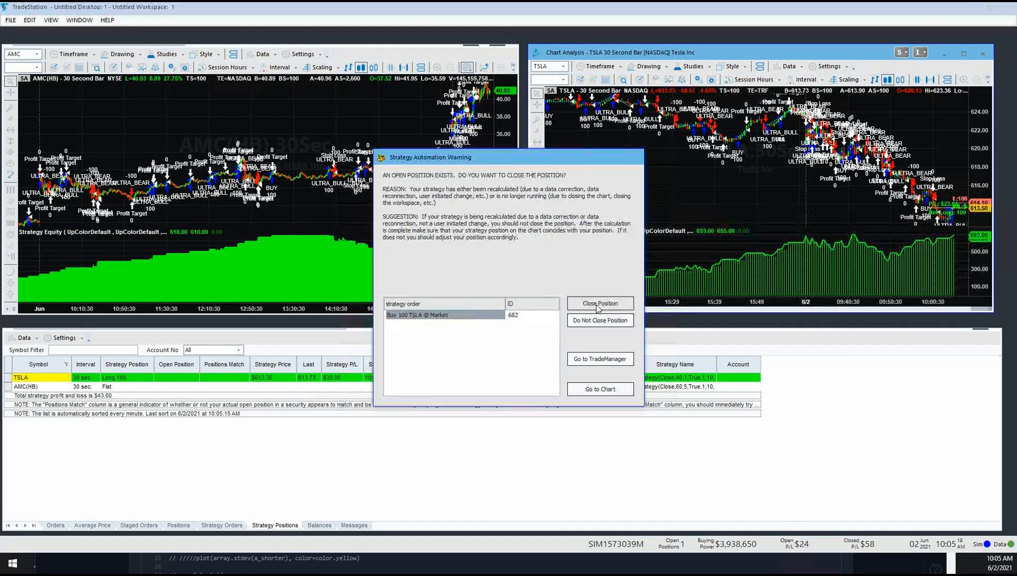
click(598, 303)
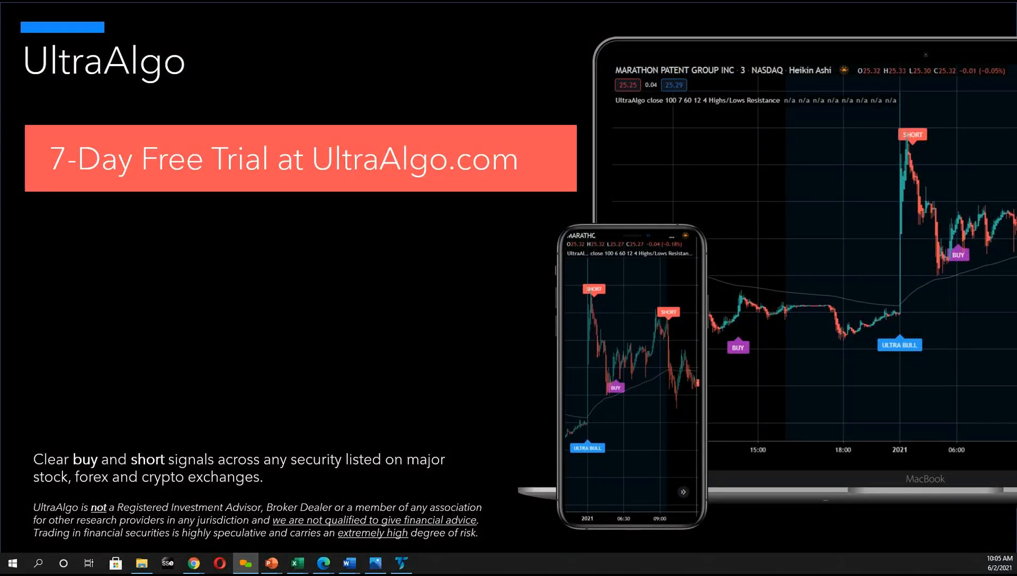
key(alt+Tab)
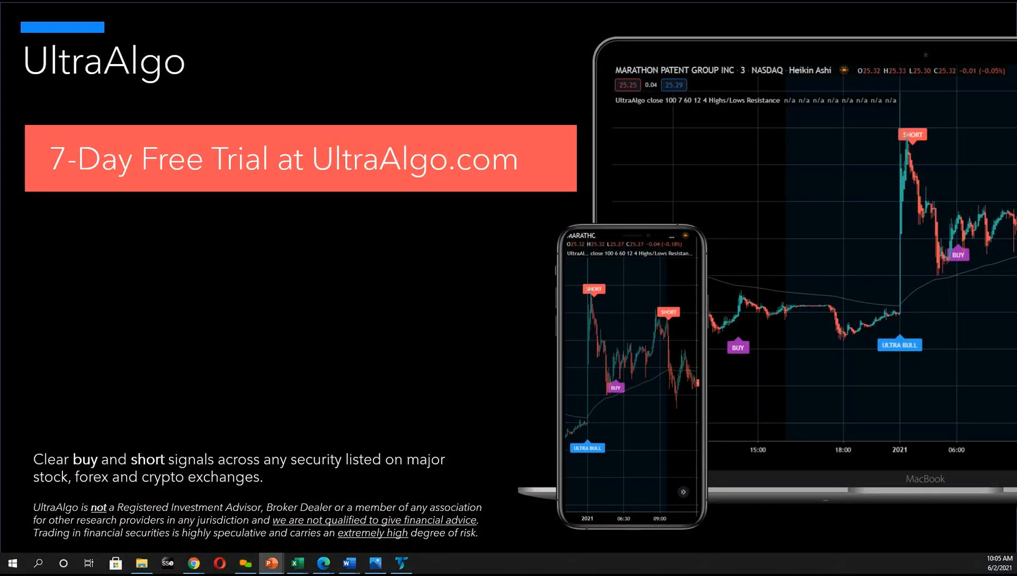